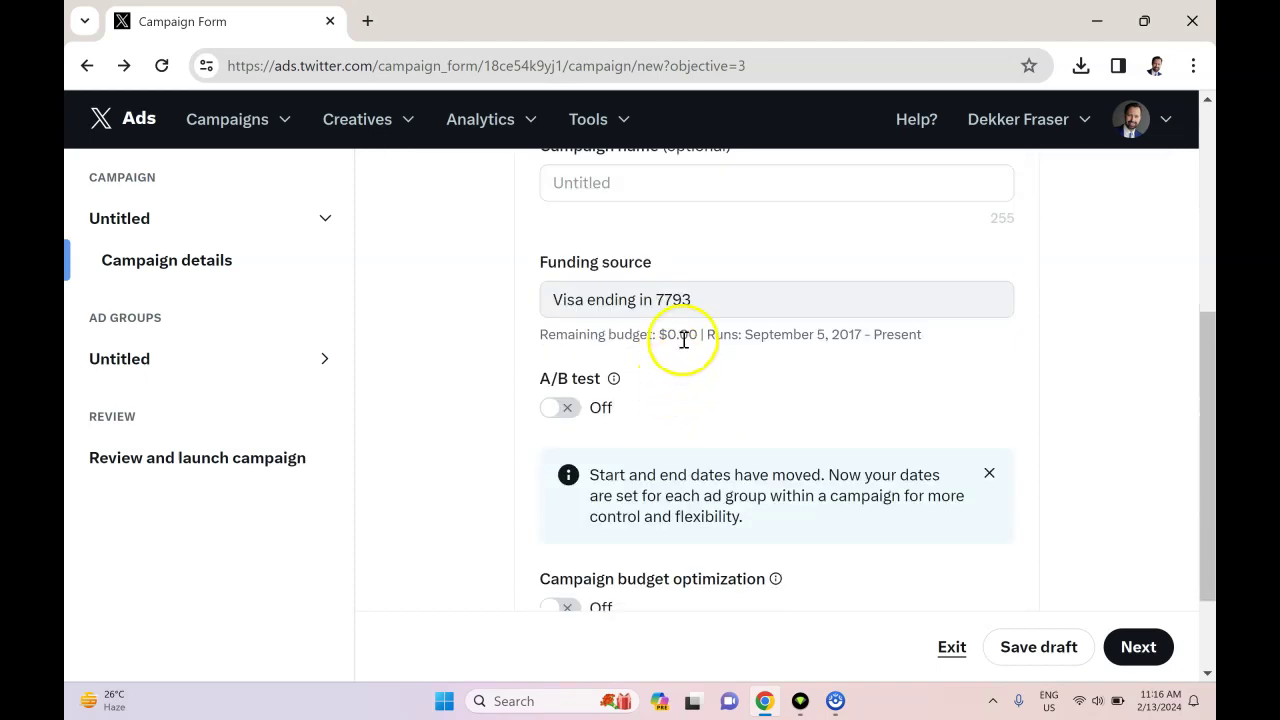
- Turn on campaign budget optimization and set the daily campaign budget to 15 USD
scroll(588, 422, down, 1)
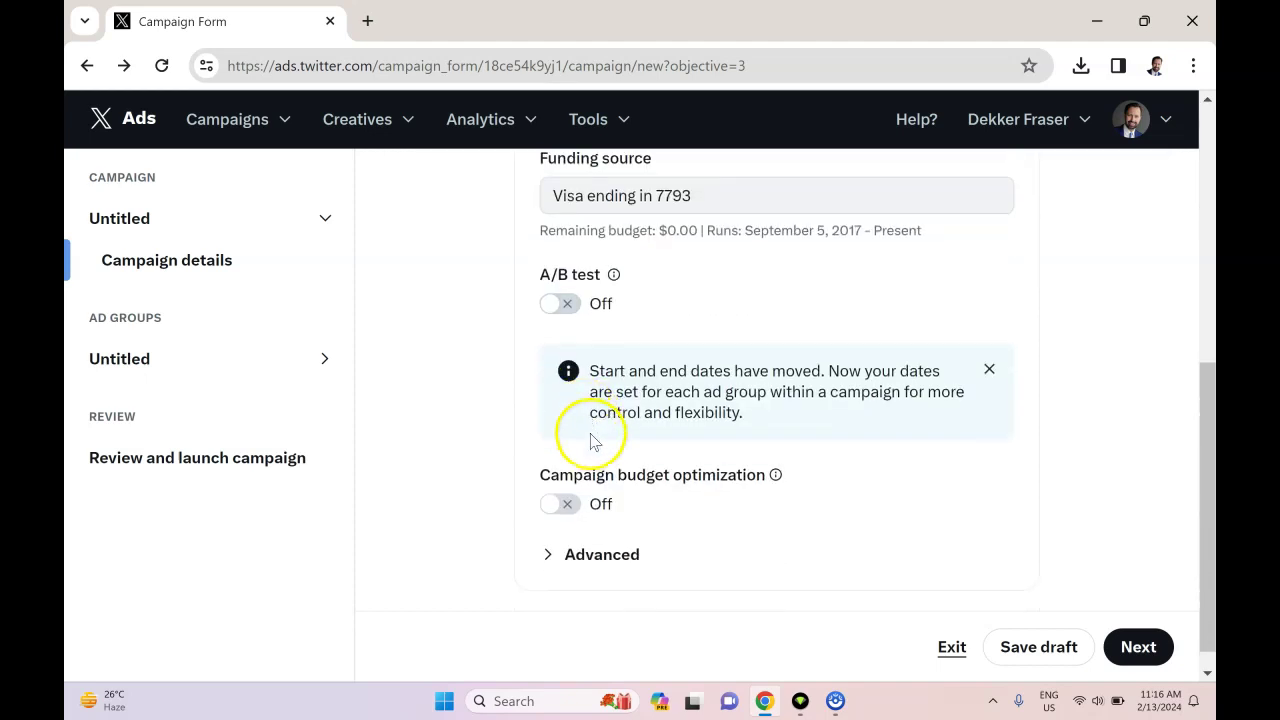
click(563, 503)
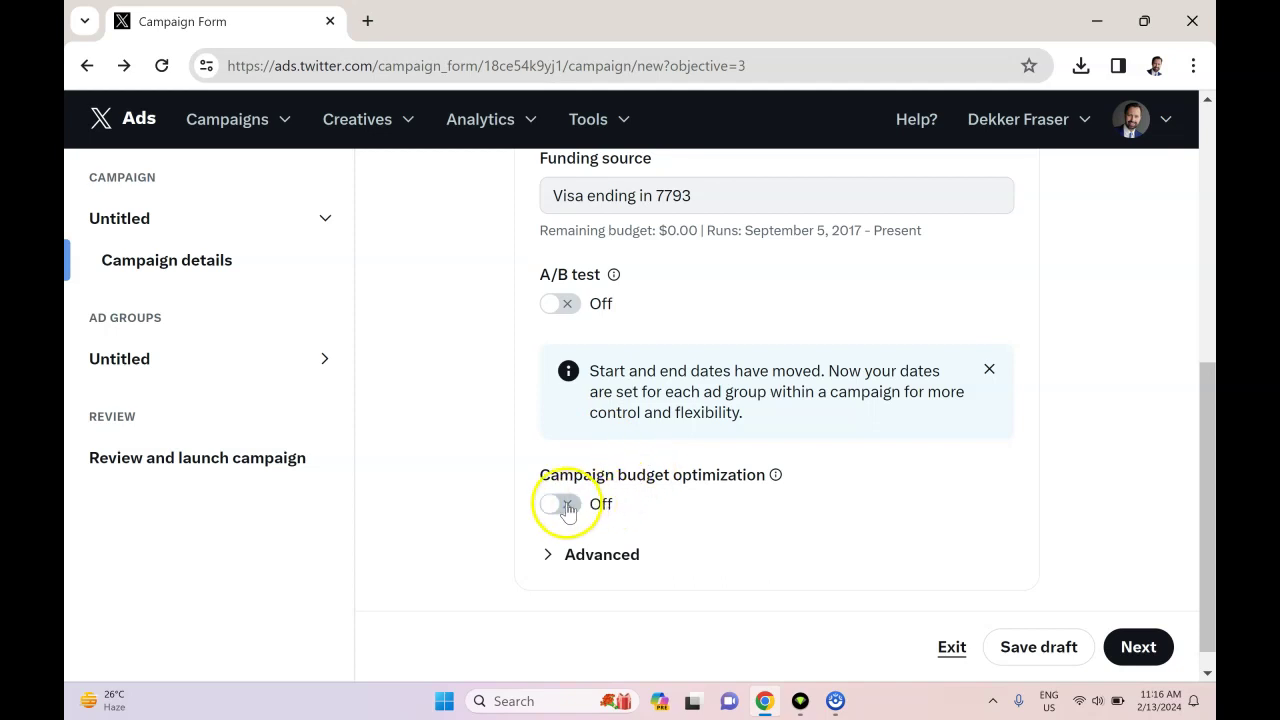
scroll(657, 514, down, 1)
drag(665, 487, 622, 485)
text(15)
click(1069, 482)
- Set the optional total campaign budget to 250 USD
click(840, 516)
text(250)
click(1117, 433)
- Read the explanation of campaign budget optimization and review the campaign details and total budget
click(776, 372)
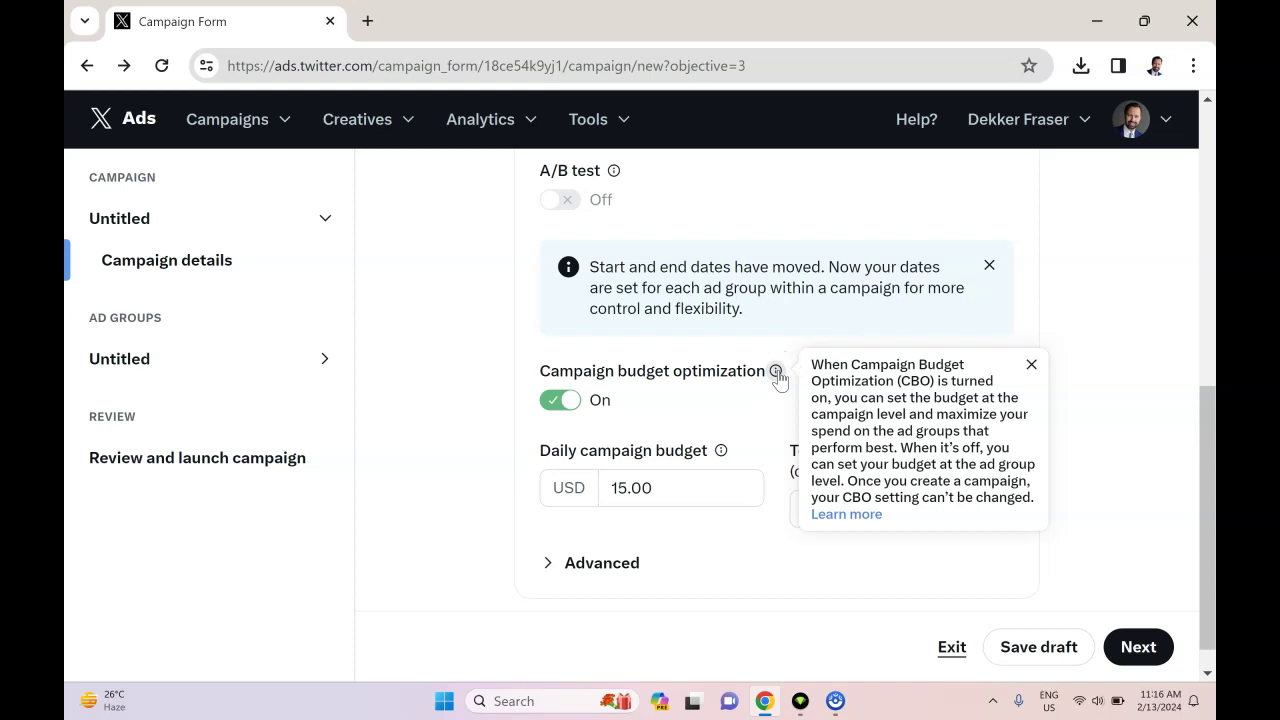
click(1091, 474)
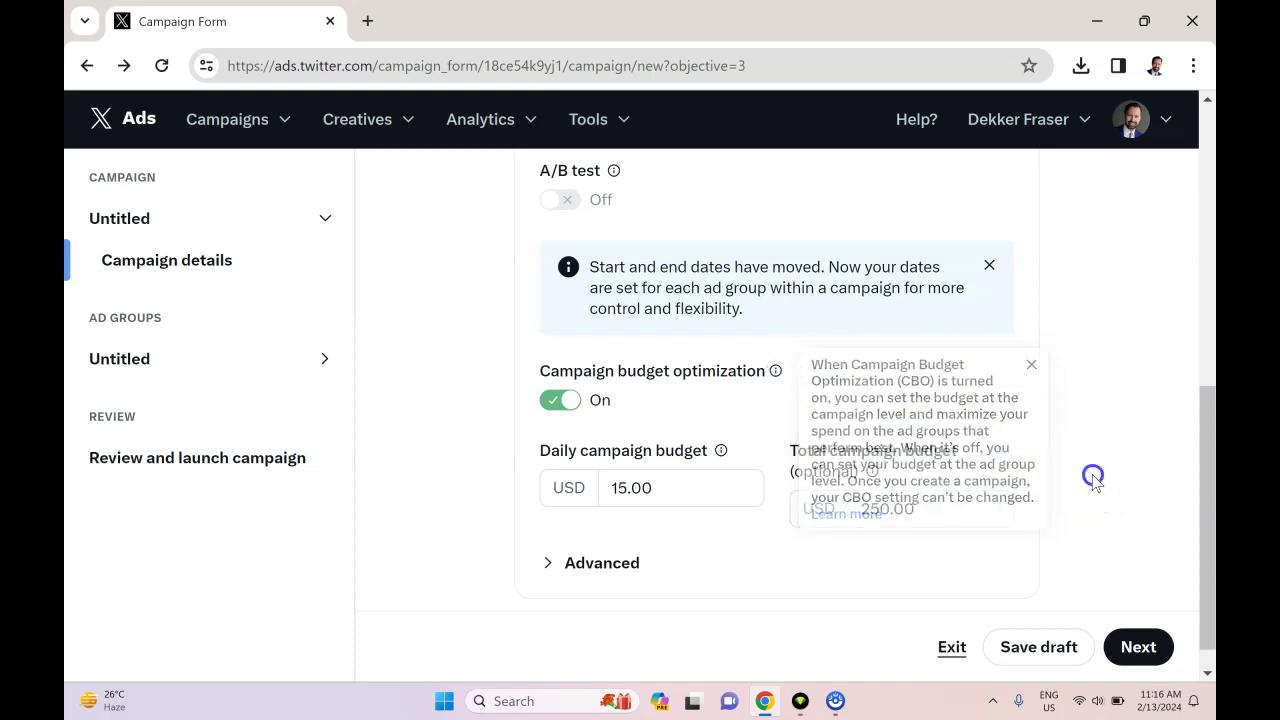
scroll(811, 509, up, 3)
scroll(803, 520, down, 3)
scroll(803, 523, up, 1)
scroll(803, 520, up, 5)
scroll(803, 523, down, 6)
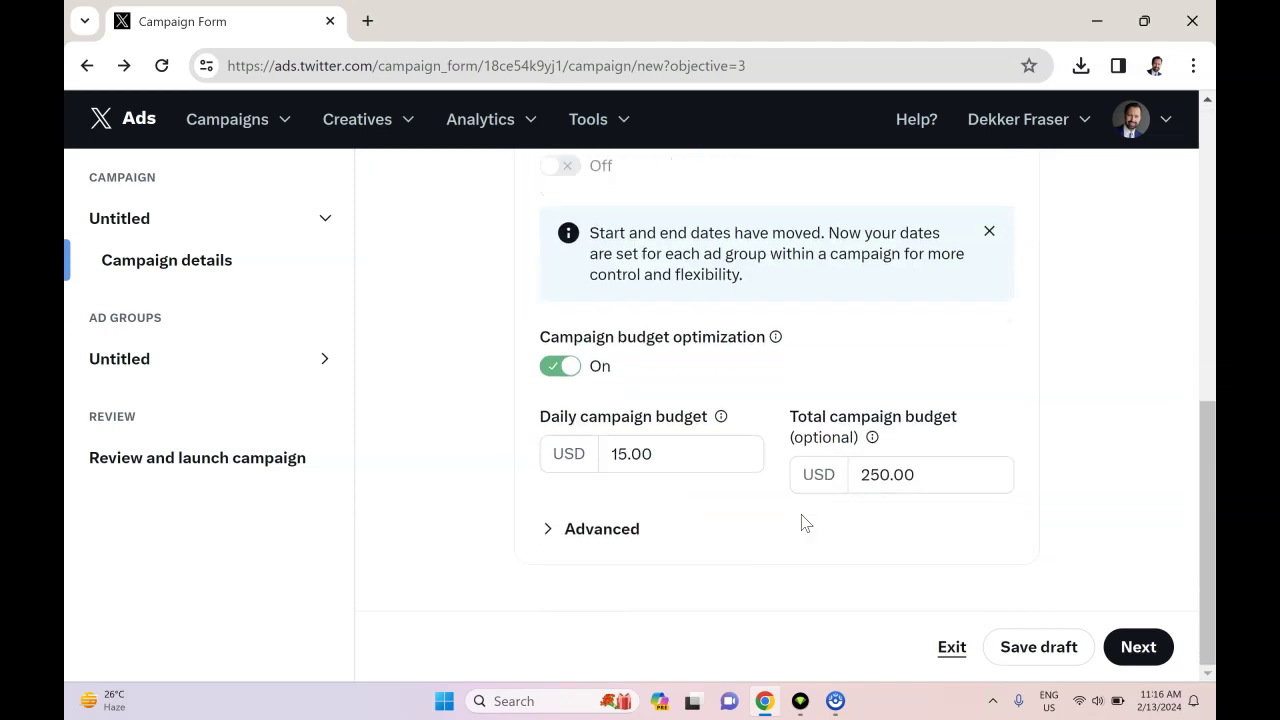
click(919, 478)
click(1063, 434)
click(921, 478)
drag(921, 478, 860, 478)
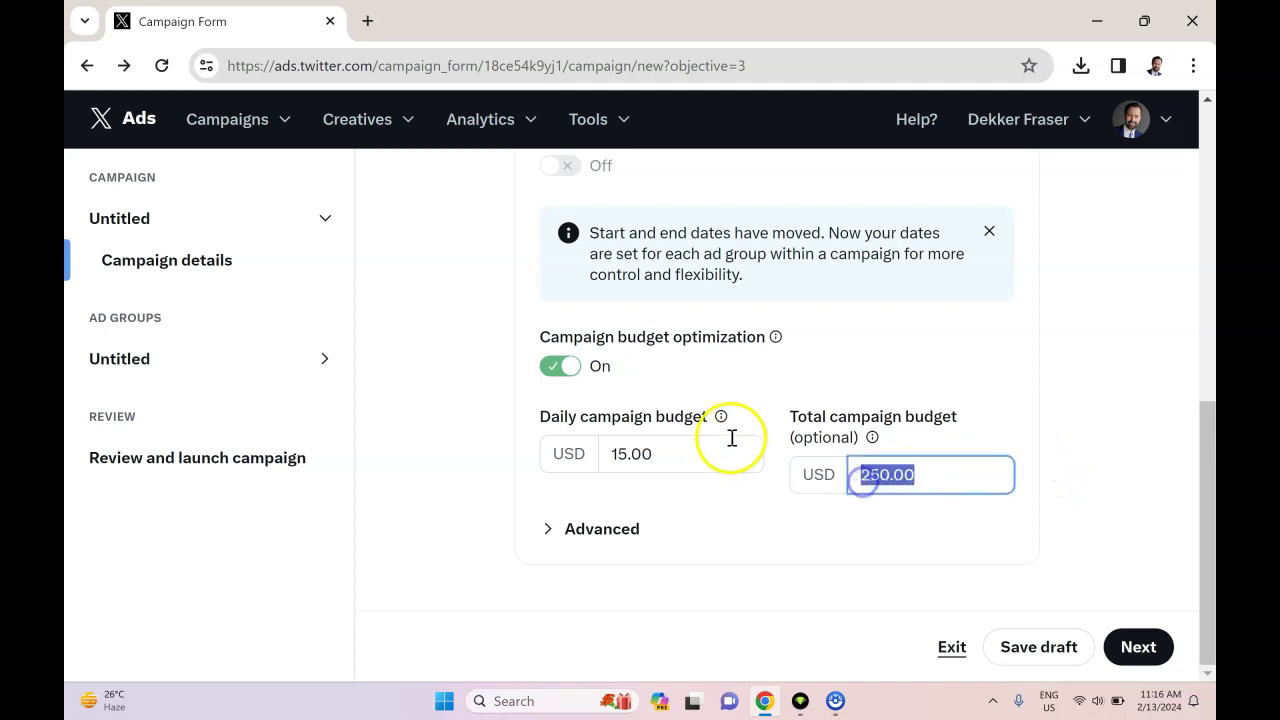
click(762, 338)
drag(762, 338, 693, 340)
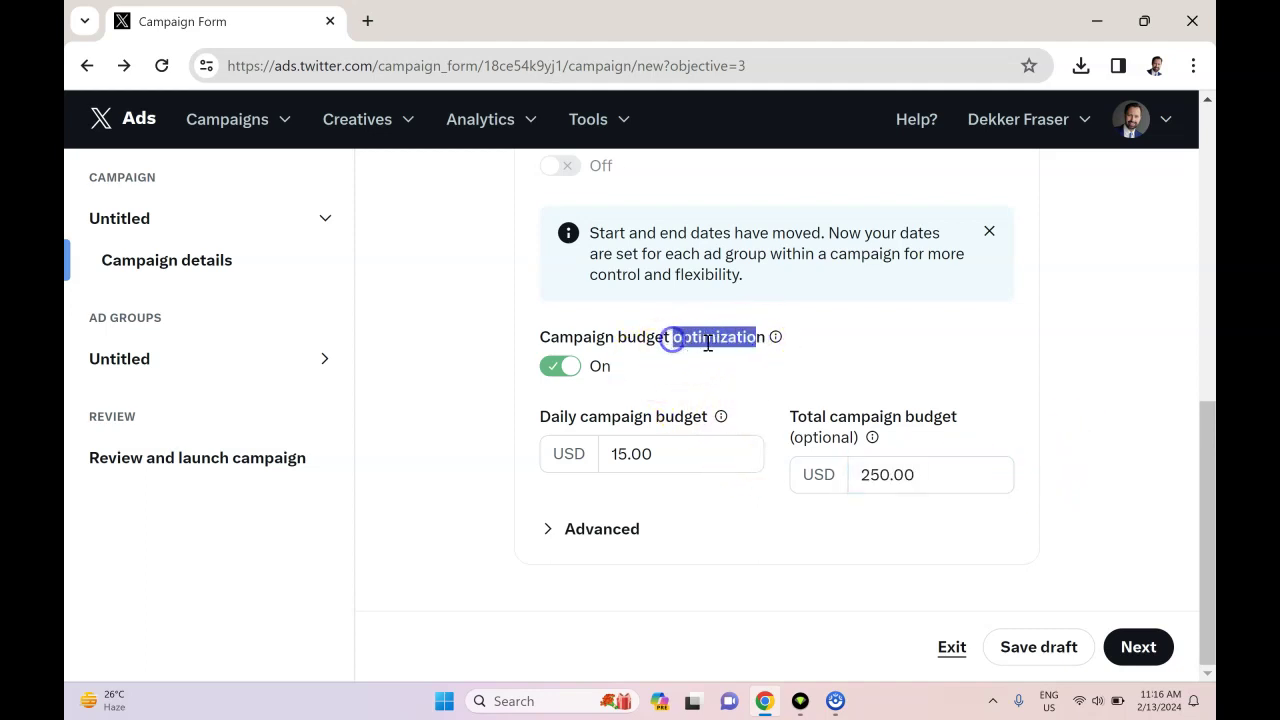
click(707, 343)
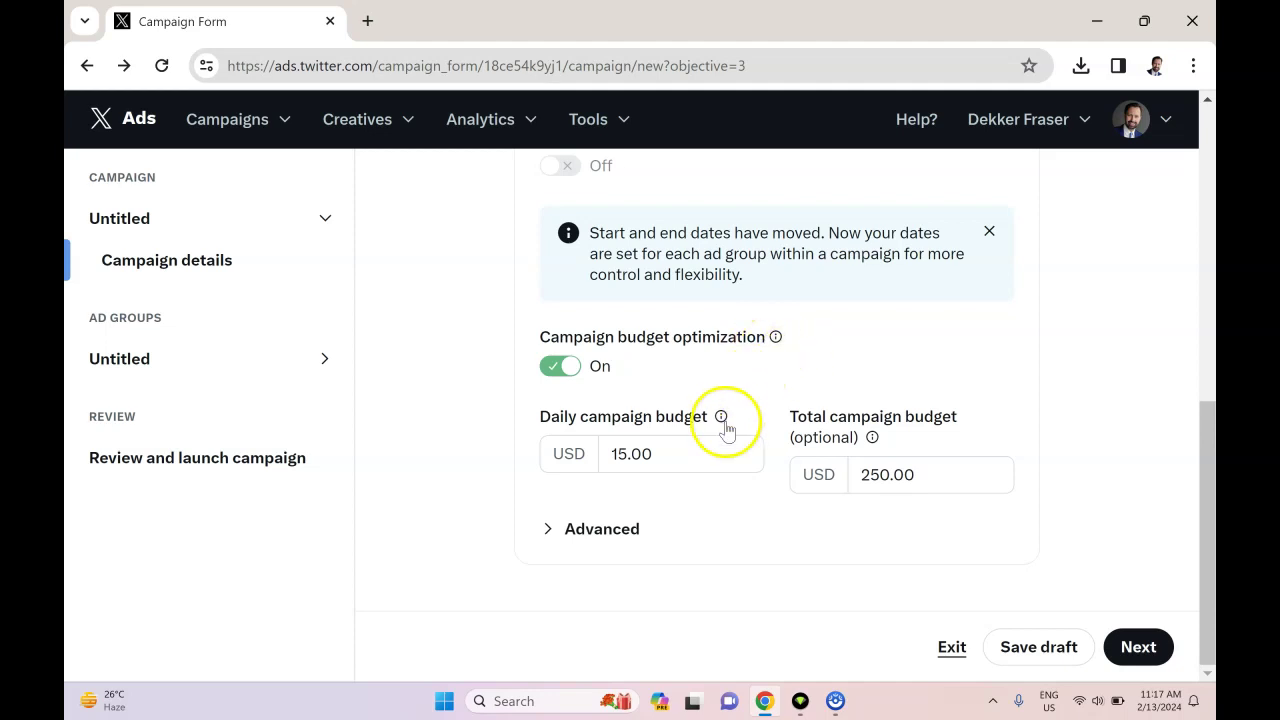
- Expand the advanced campaign options and set the pacing to Accelerated
click(628, 528)
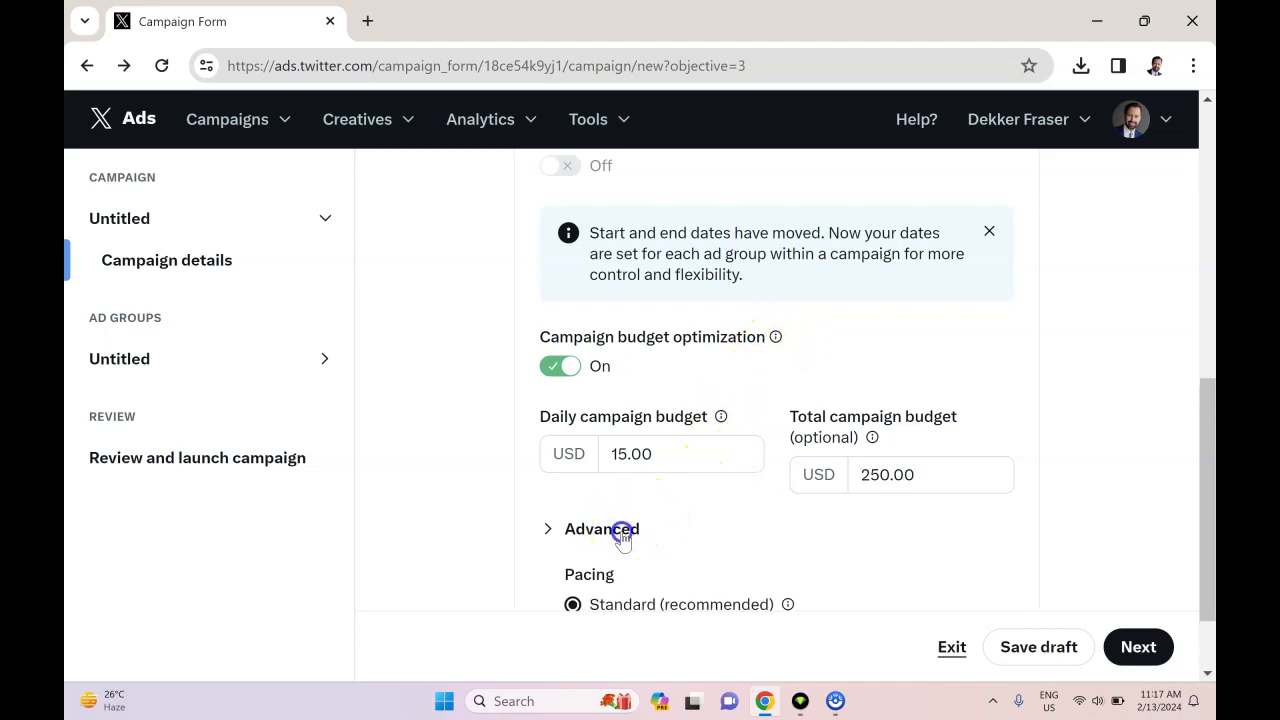
scroll(700, 505, down, 1)
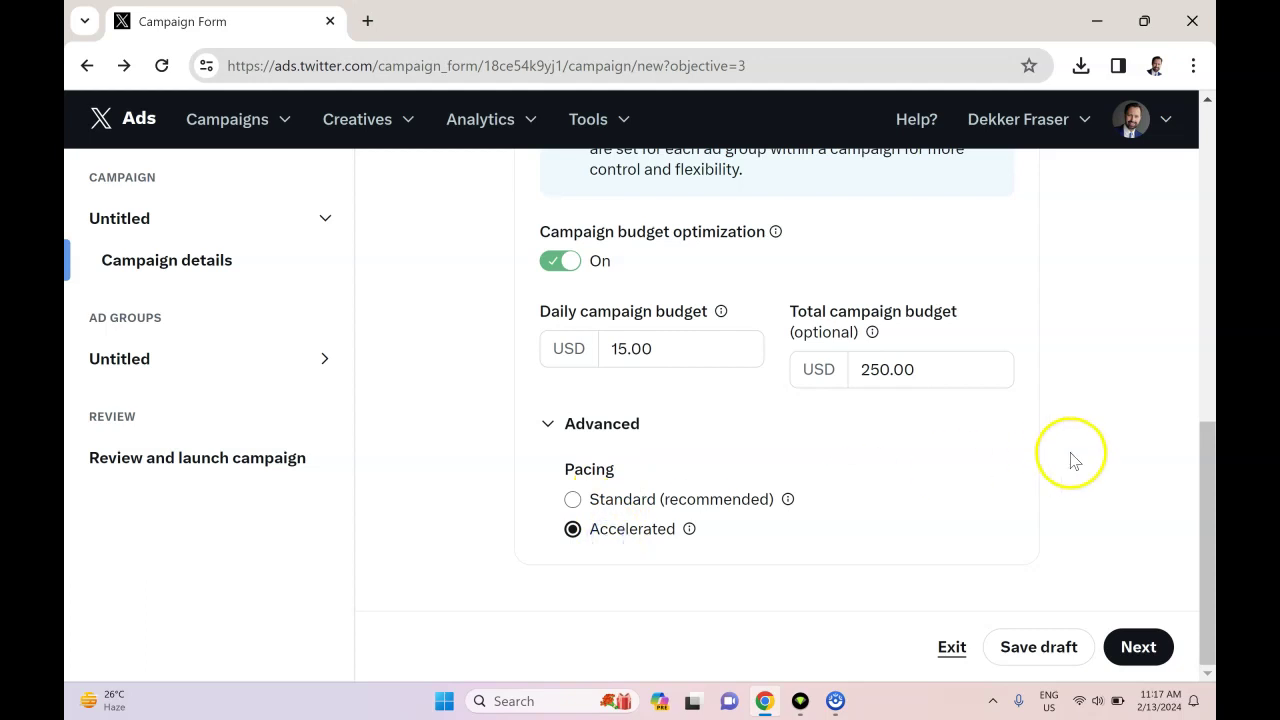
- Review the campaign details, including the objective, funding source, daily budget and total budget
scroll(985, 477, up, 2)
scroll(985, 477, up, 5)
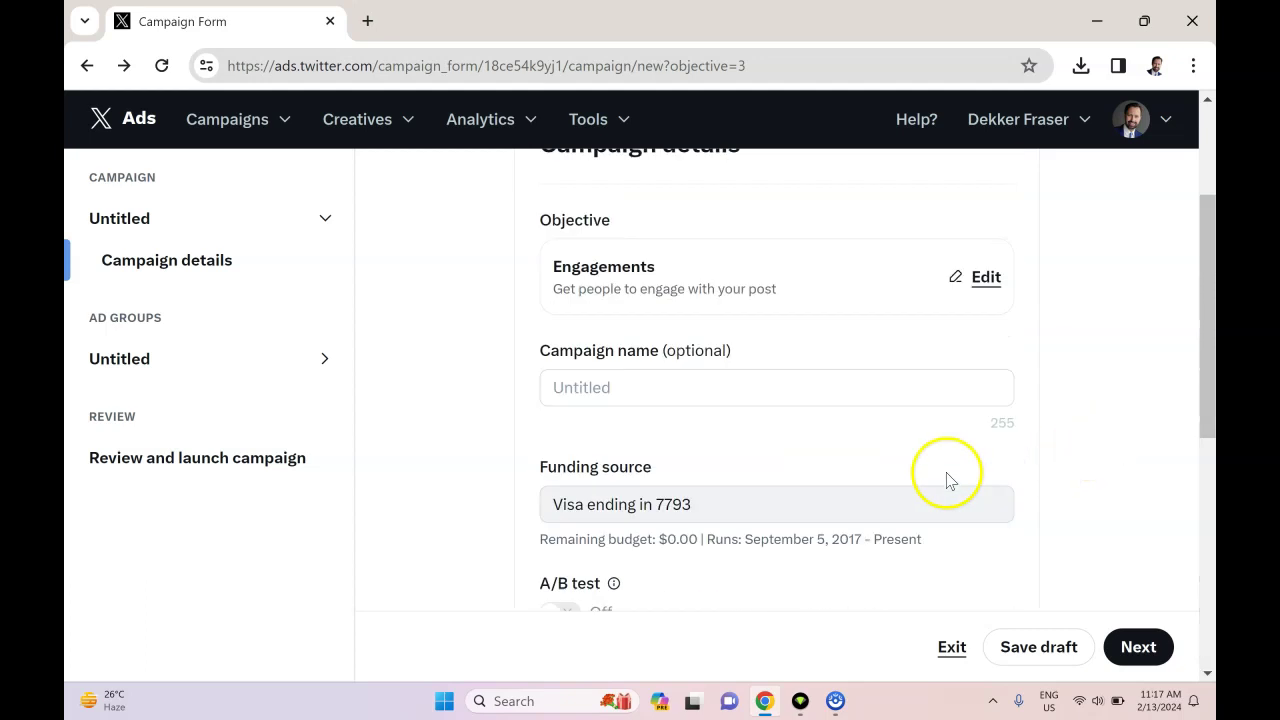
scroll(943, 480, down, 5)
scroll(912, 463, down, 1)
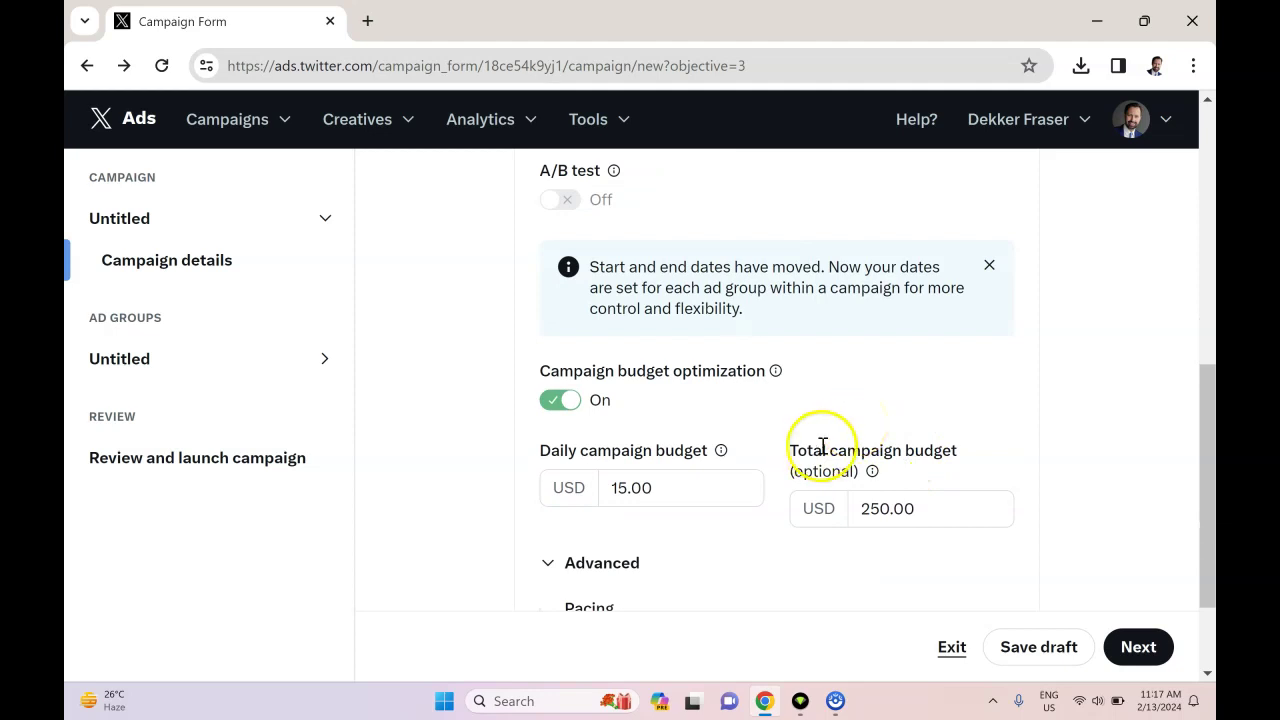
drag(686, 491, 604, 495)
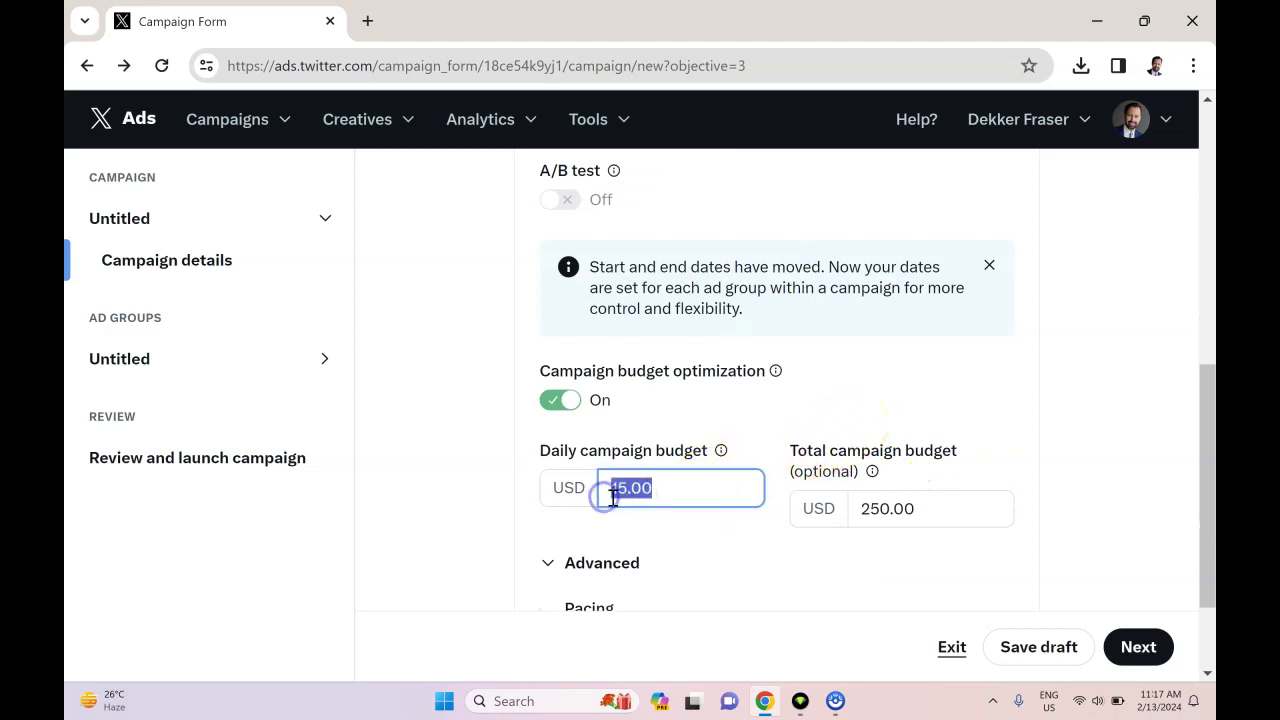
drag(925, 508, 829, 508)
click(1068, 457)
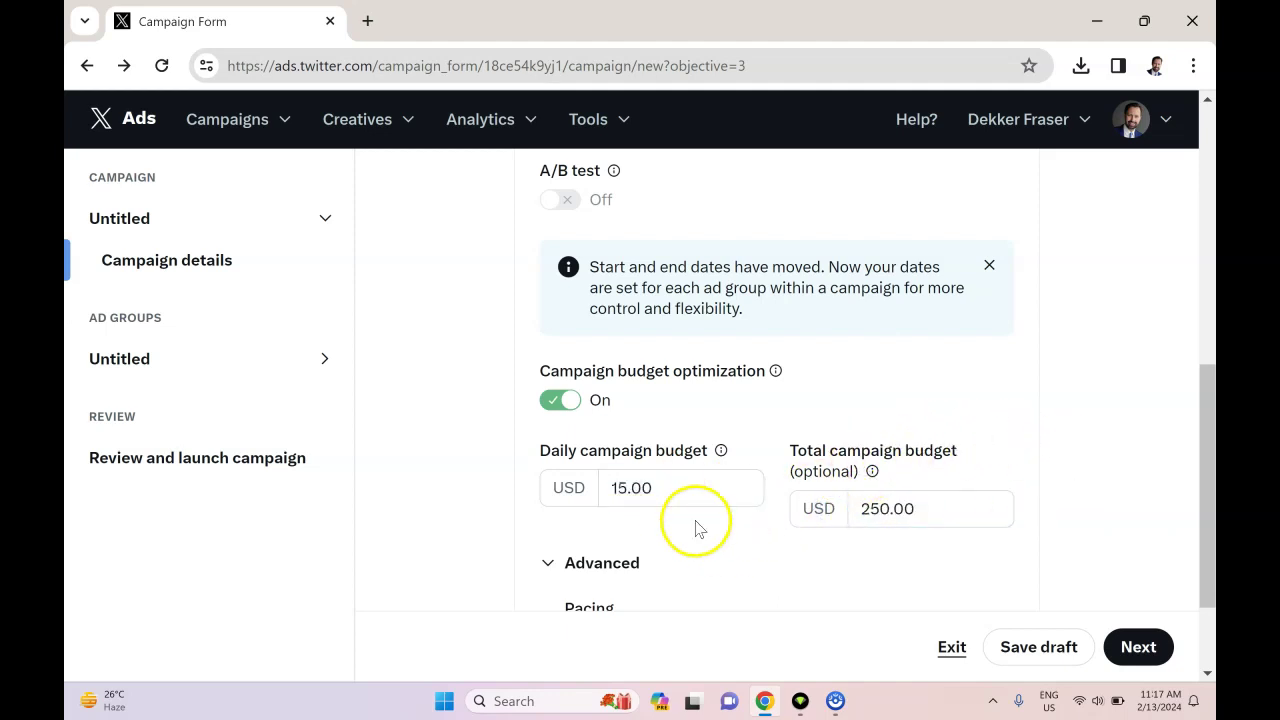
- Continue to the ad group details and go to the goal setting in the Delivery section
scroll(709, 515, down, 1)
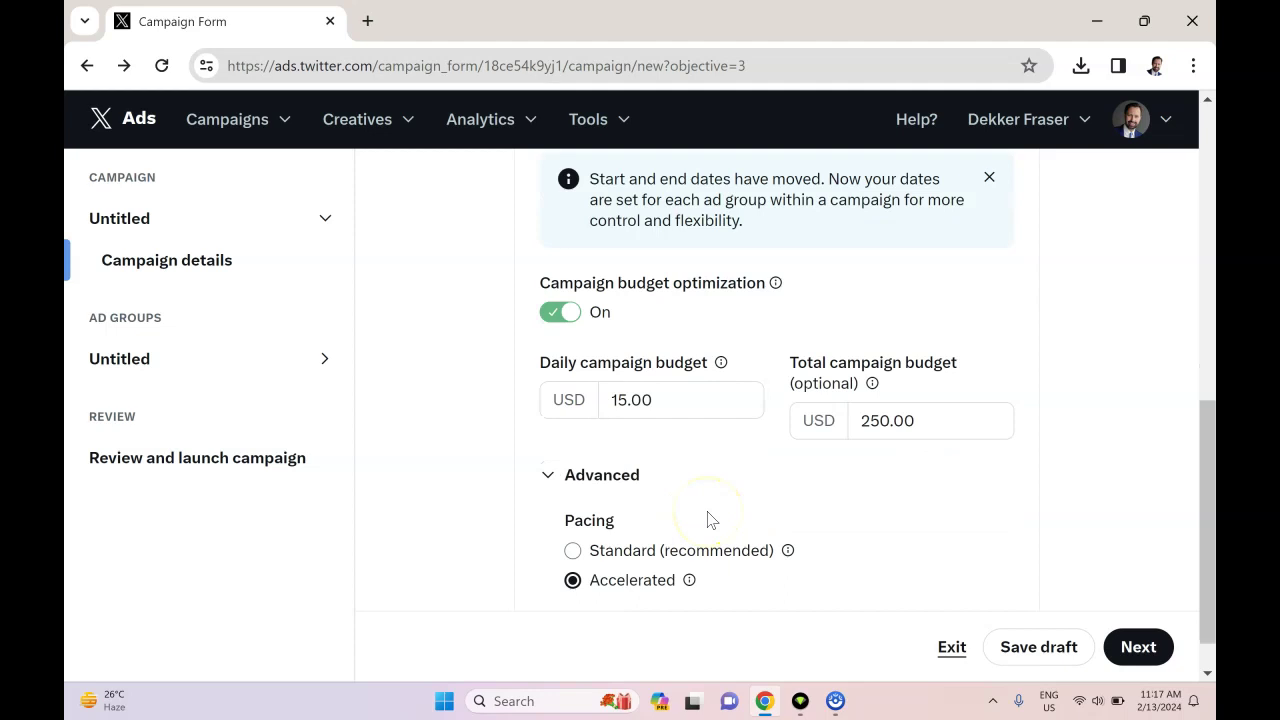
click(1140, 645)
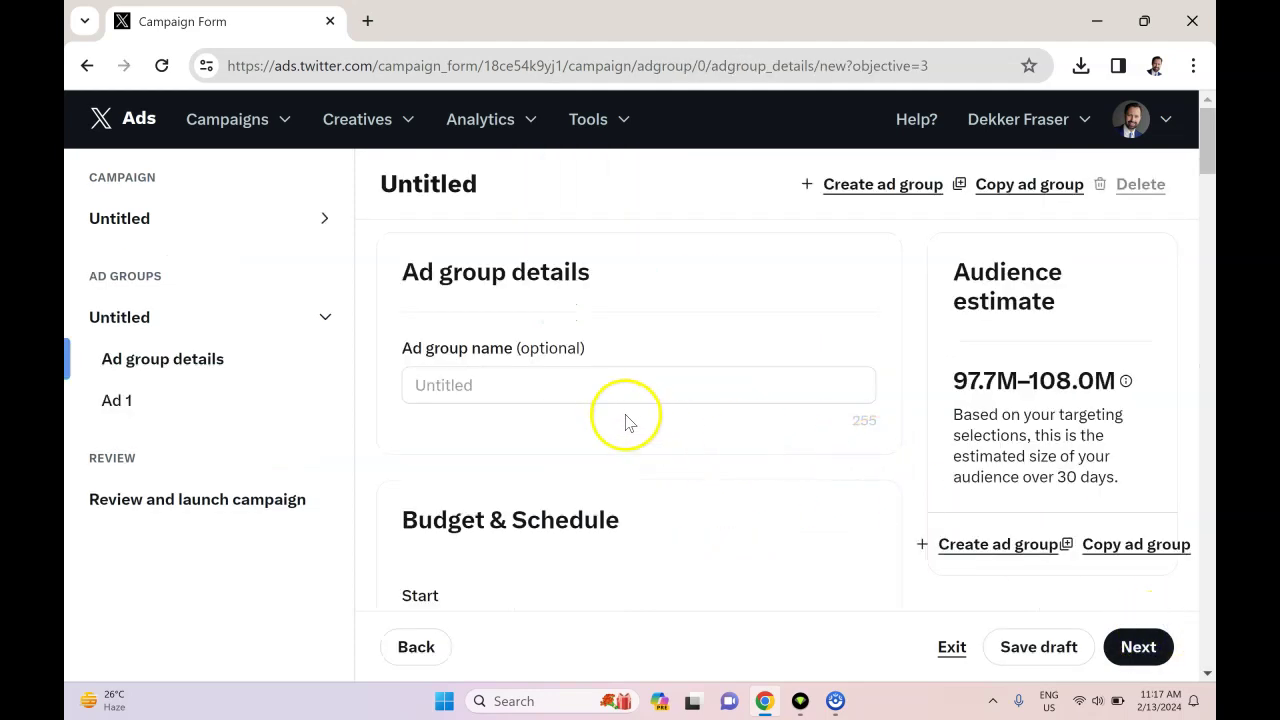
scroll(626, 420, down, 3)
scroll(669, 426, down, 3)
scroll(660, 417, down, 1)
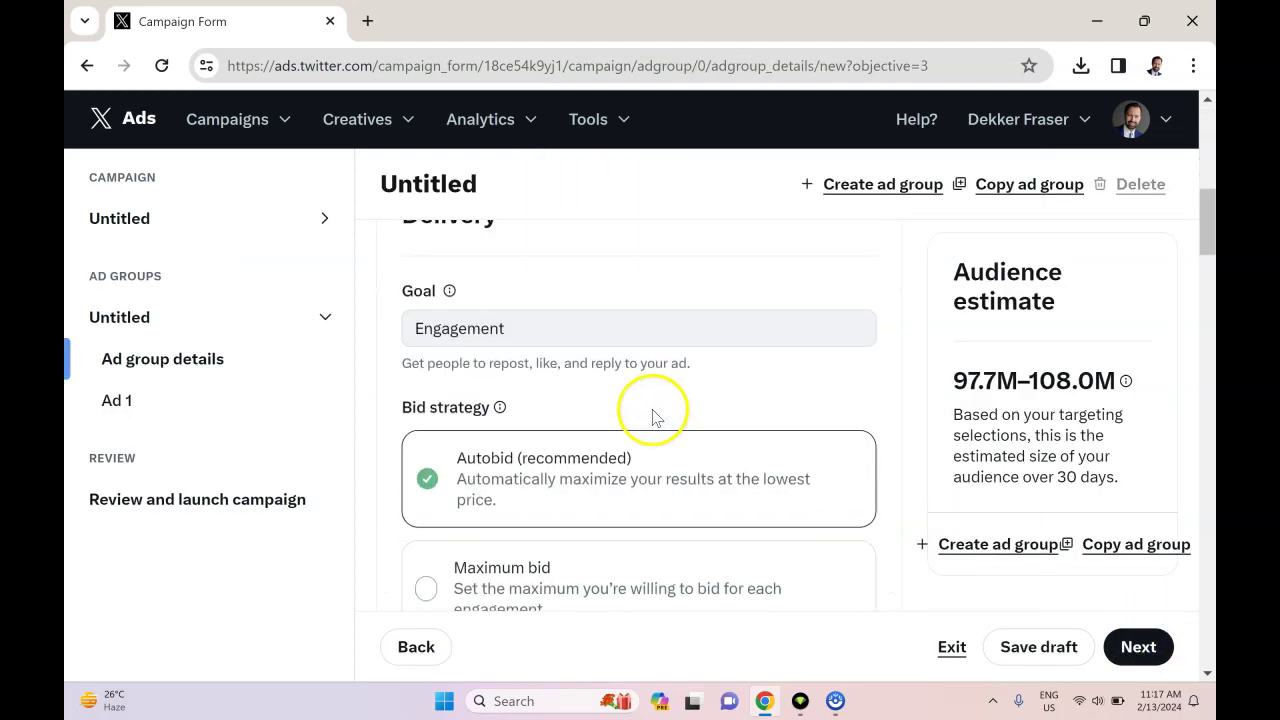
click(460, 328)
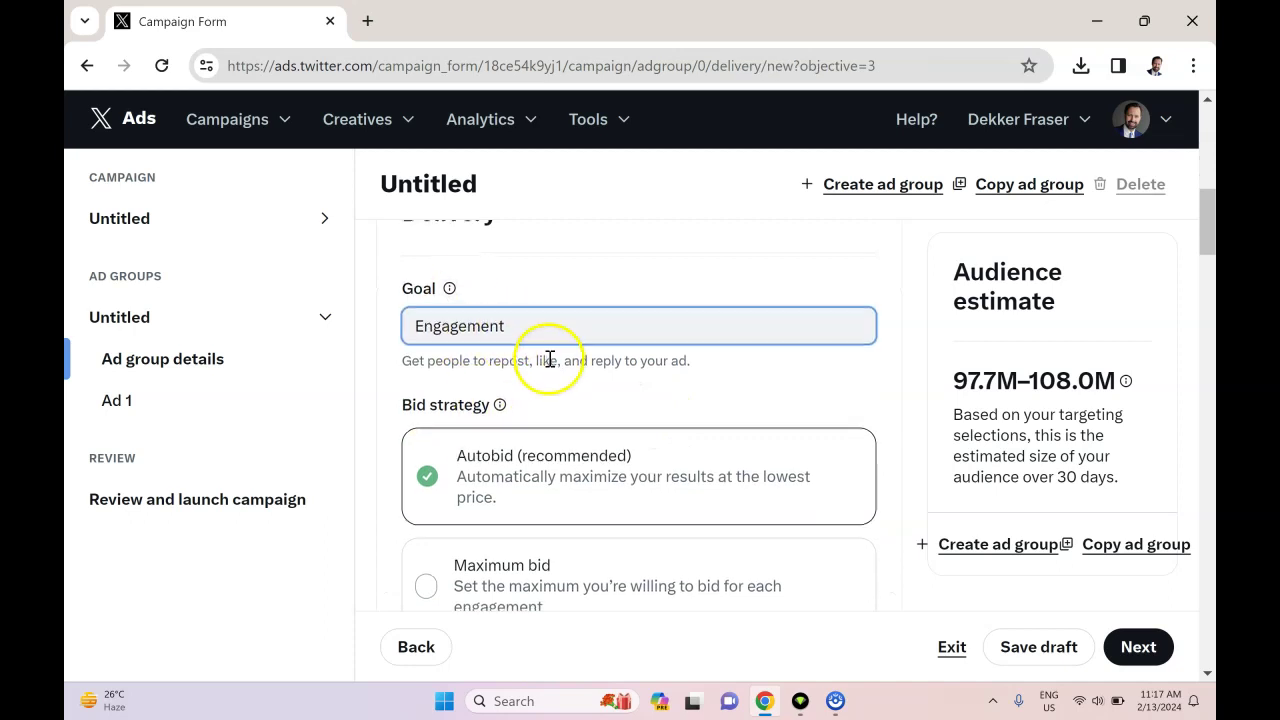
- Change the bid strategy to Maximum bid and set it to 0.20 USD per engagement
scroll(543, 367, down, 1)
click(527, 490)
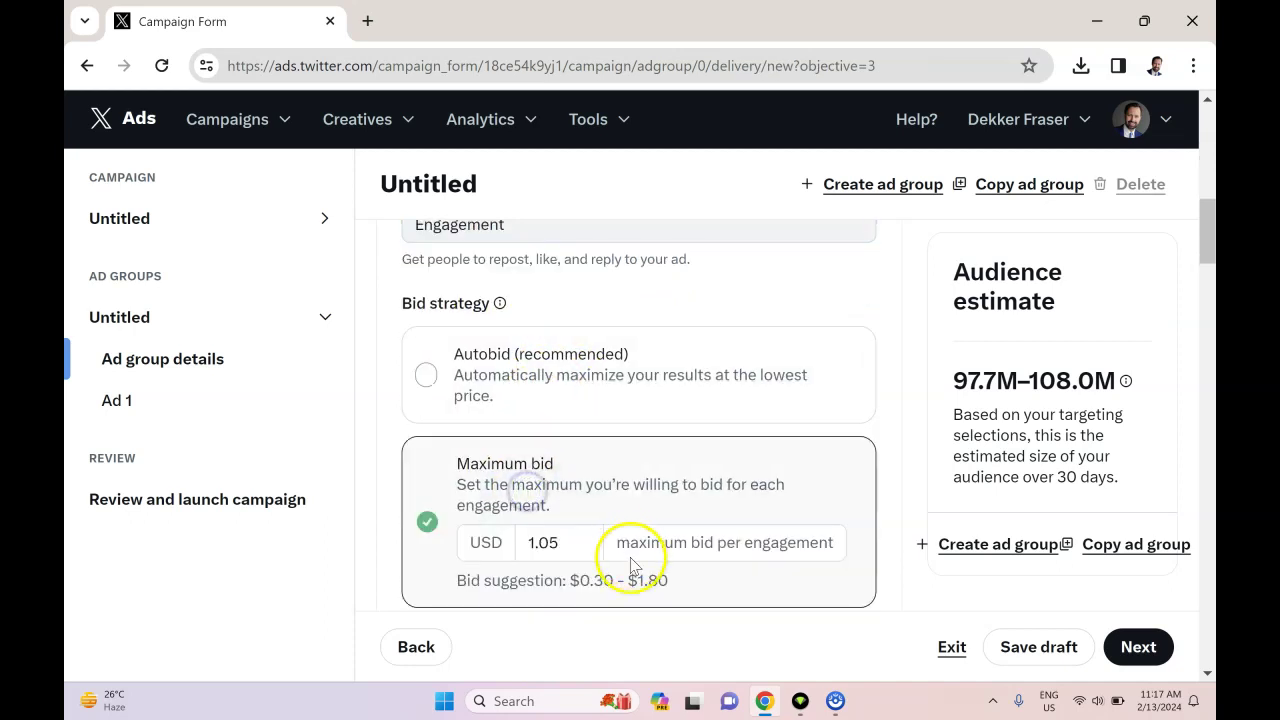
drag(700, 542, 833, 542)
click(700, 542)
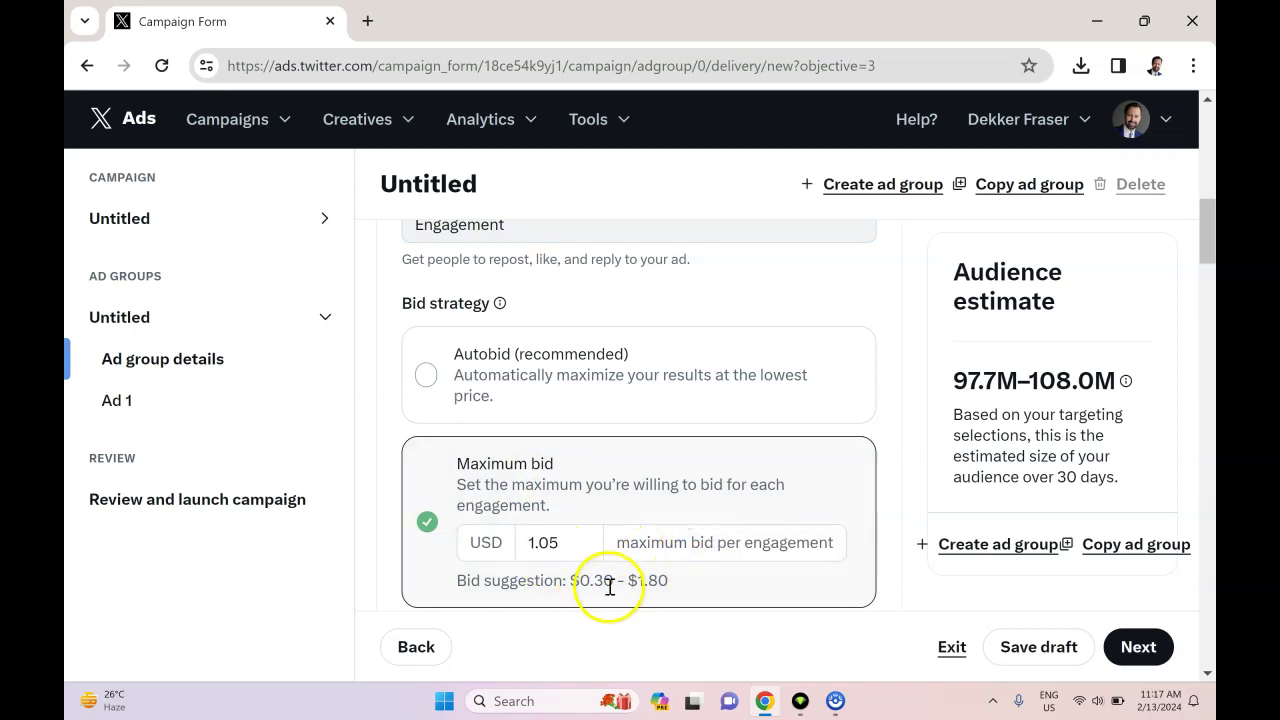
drag(568, 545, 526, 543)
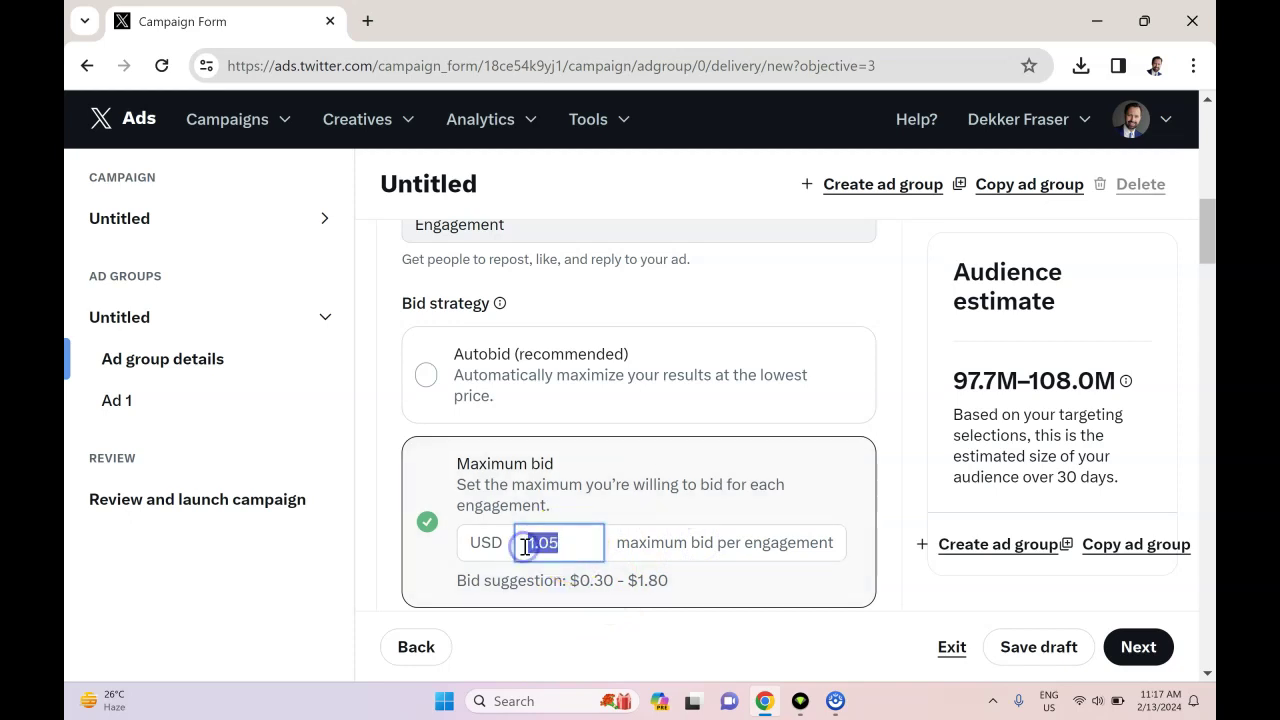
text(0.20)
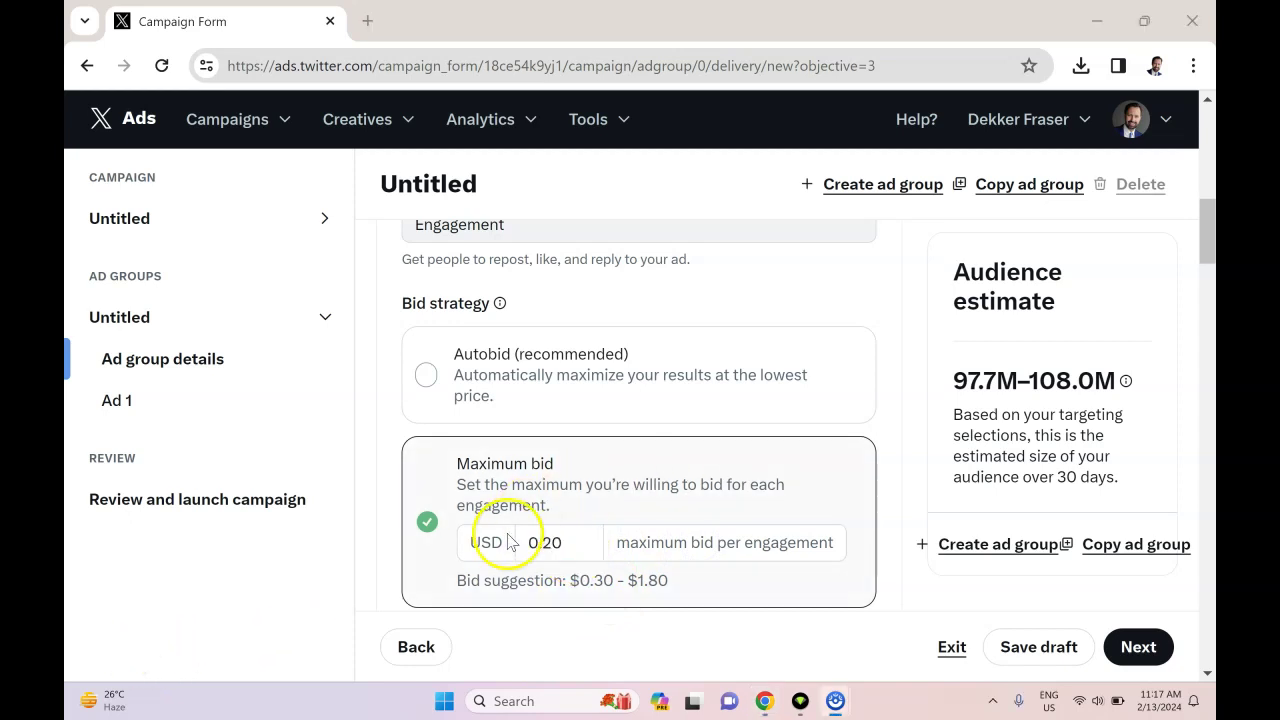
- Compare the entered maximum bid with the suggested bid range
scroll(575, 450, up, 1)
scroll(570, 448, down, 2)
click(566, 449)
drag(545, 447, 582, 452)
click(826, 486)
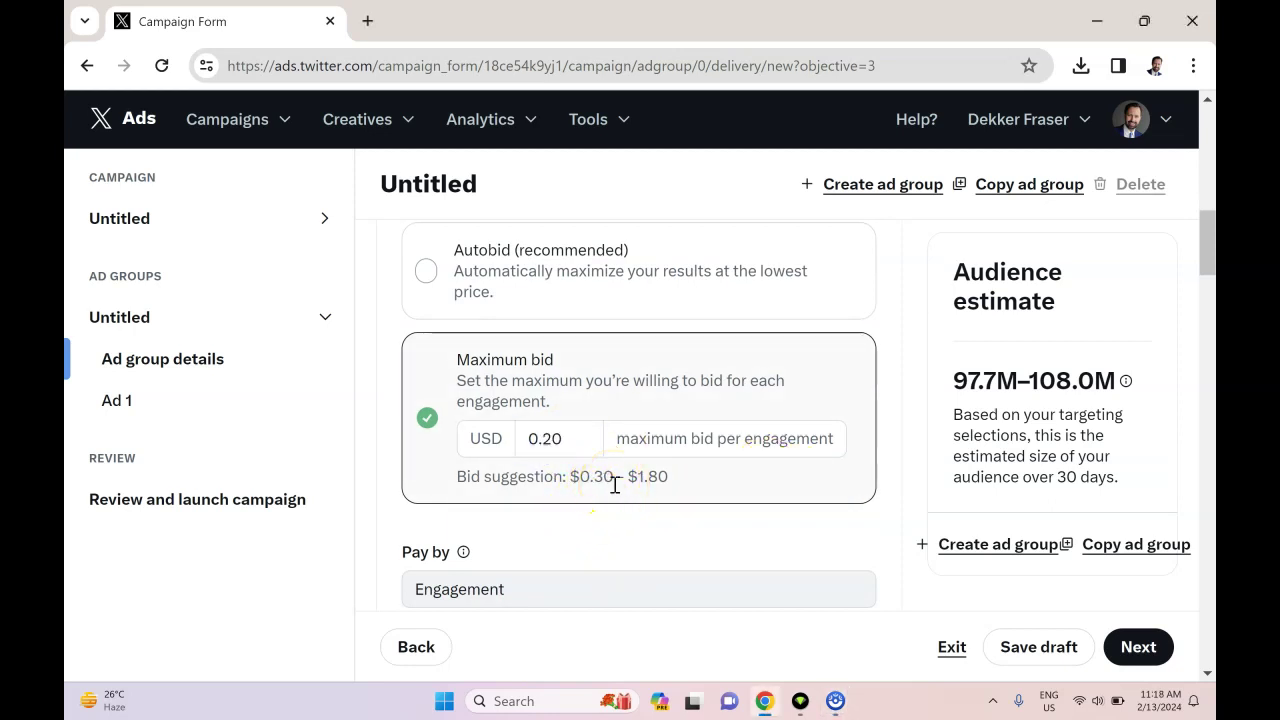
scroll(646, 497, up, 1)
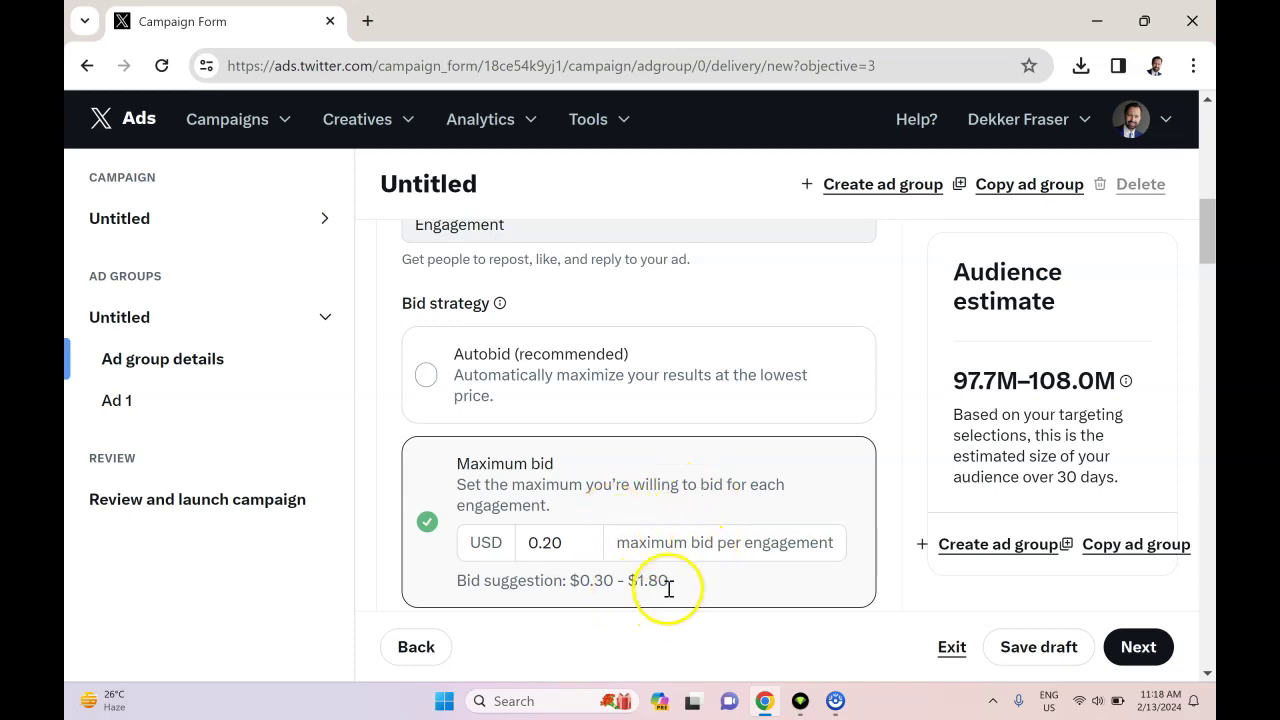
scroll(546, 405, down, 1)
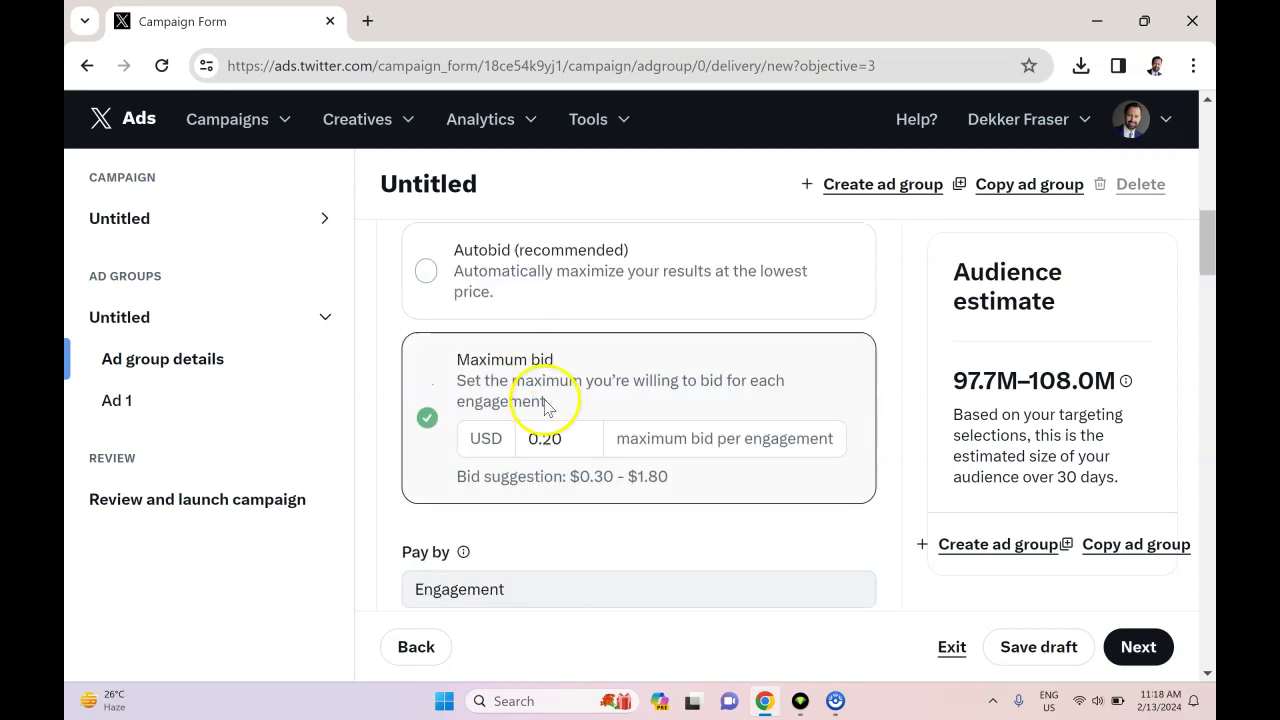
- Check the Pay by setting and read which actions the delivery goal covers
scroll(546, 405, down, 2)
click(523, 388)
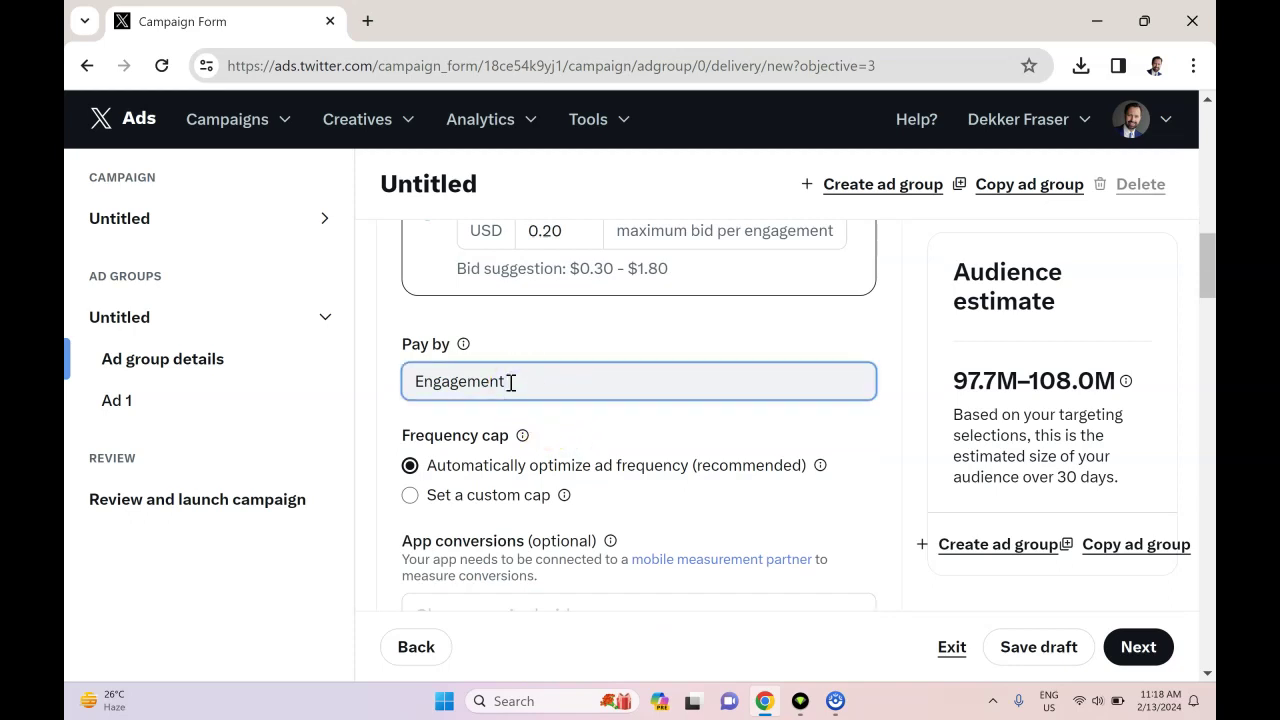
scroll(628, 433, up, 2)
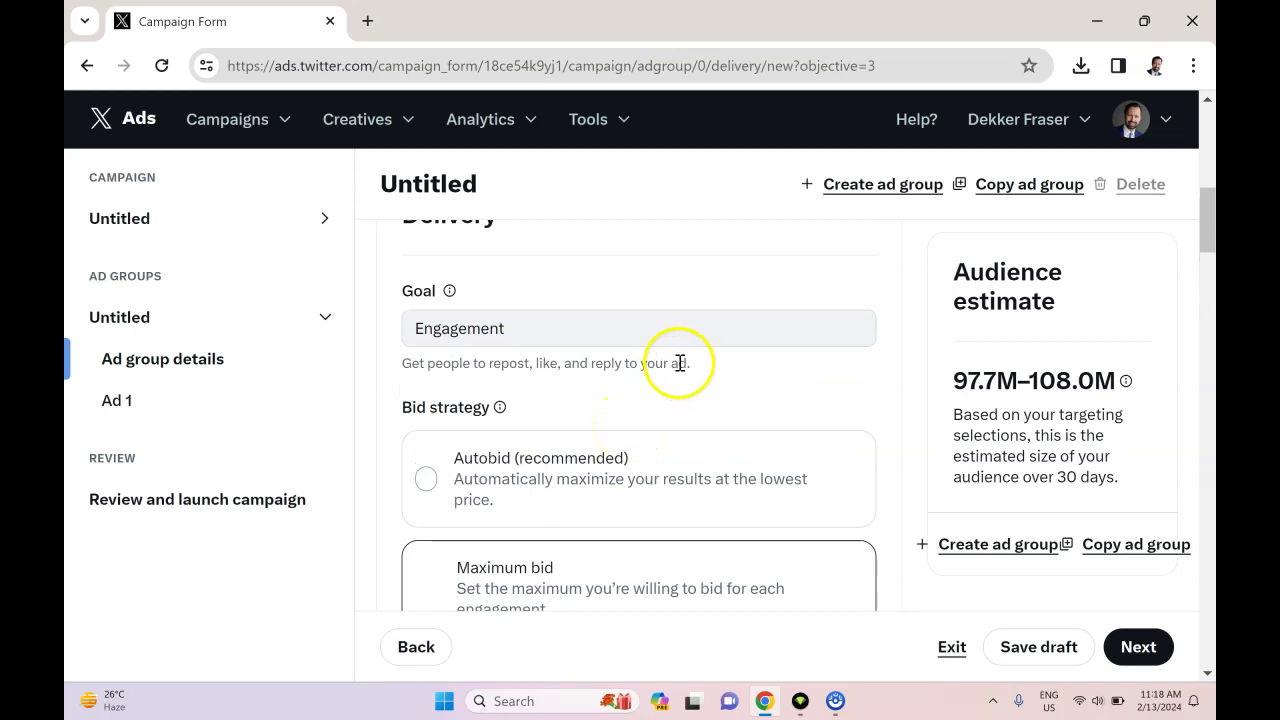
drag(490, 364, 518, 365)
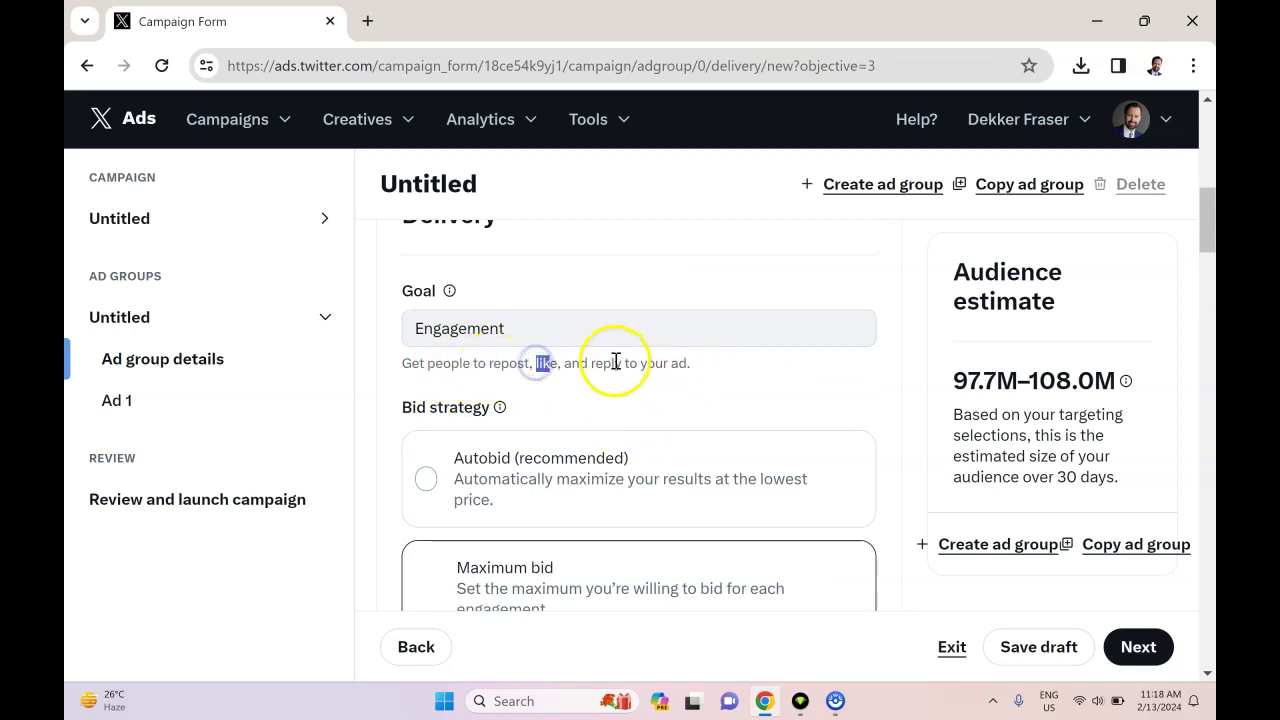
scroll(643, 409, down, 2)
scroll(643, 411, down, 2)
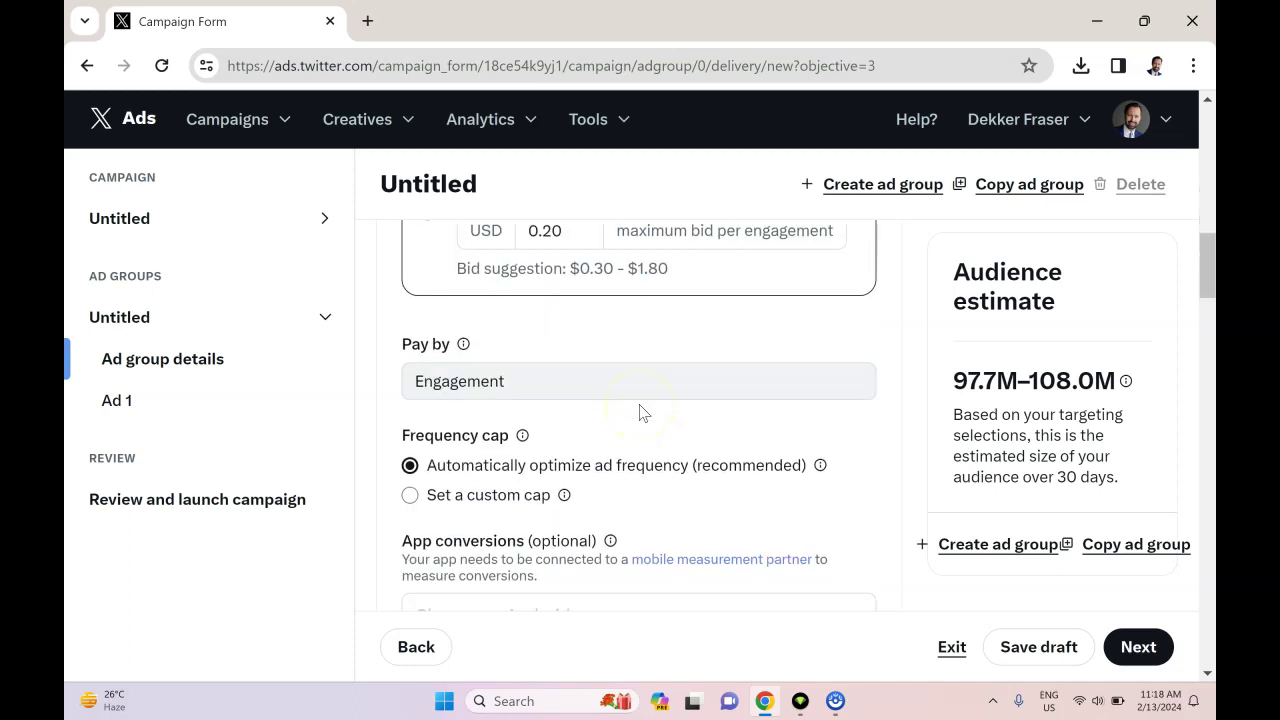
- Try the custom frequency cap option and restore automatic ad frequency optimization
scroll(506, 525, down, 1)
scroll(503, 522, up, 1)
scroll(503, 522, down, 2)
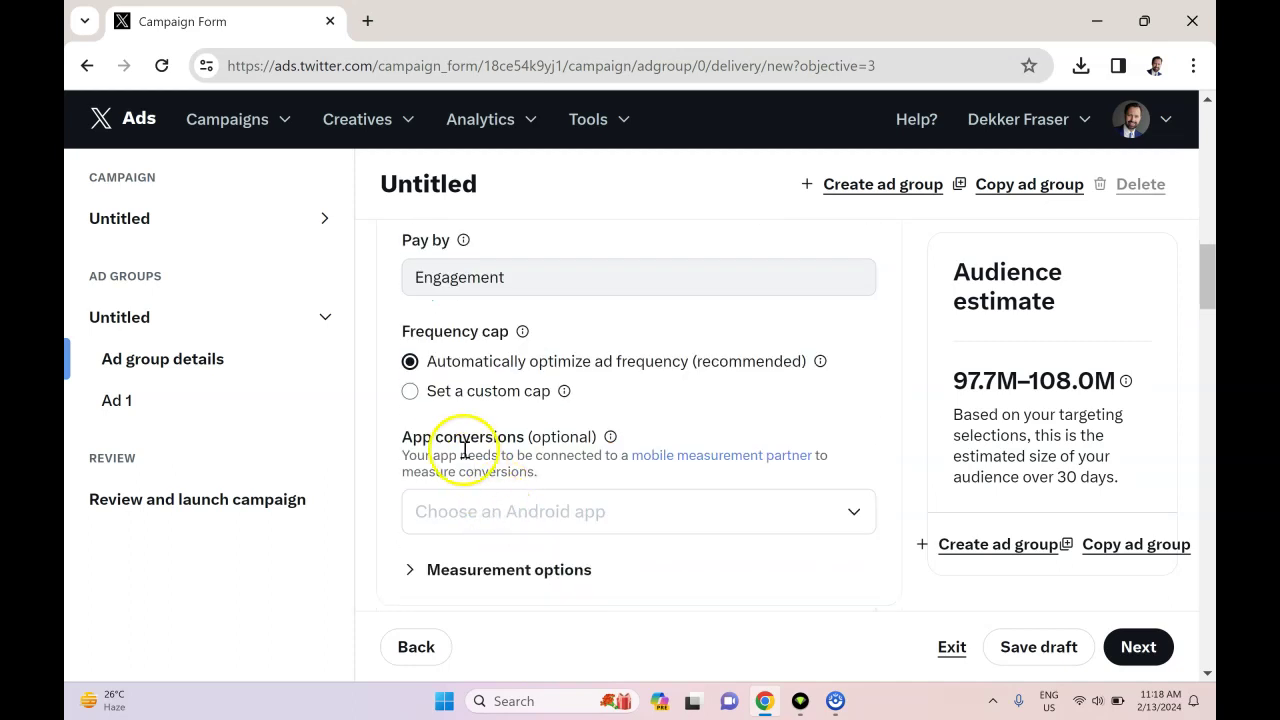
click(478, 398)
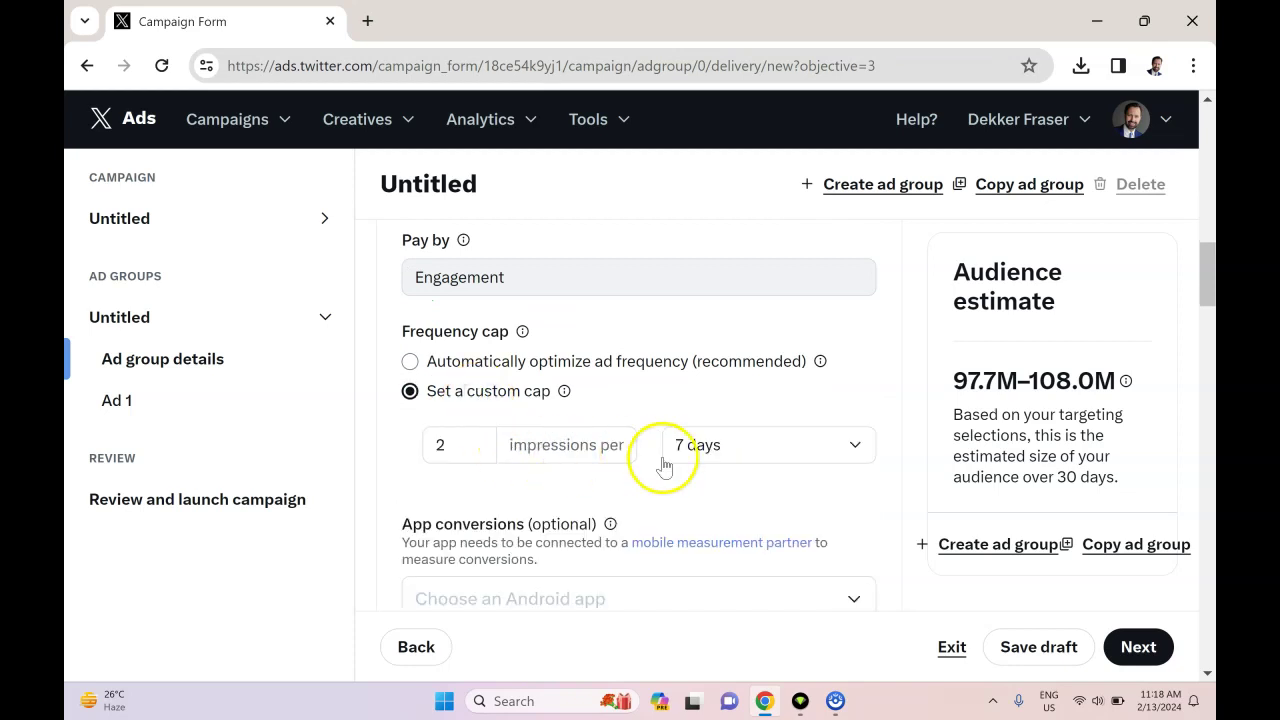
click(497, 362)
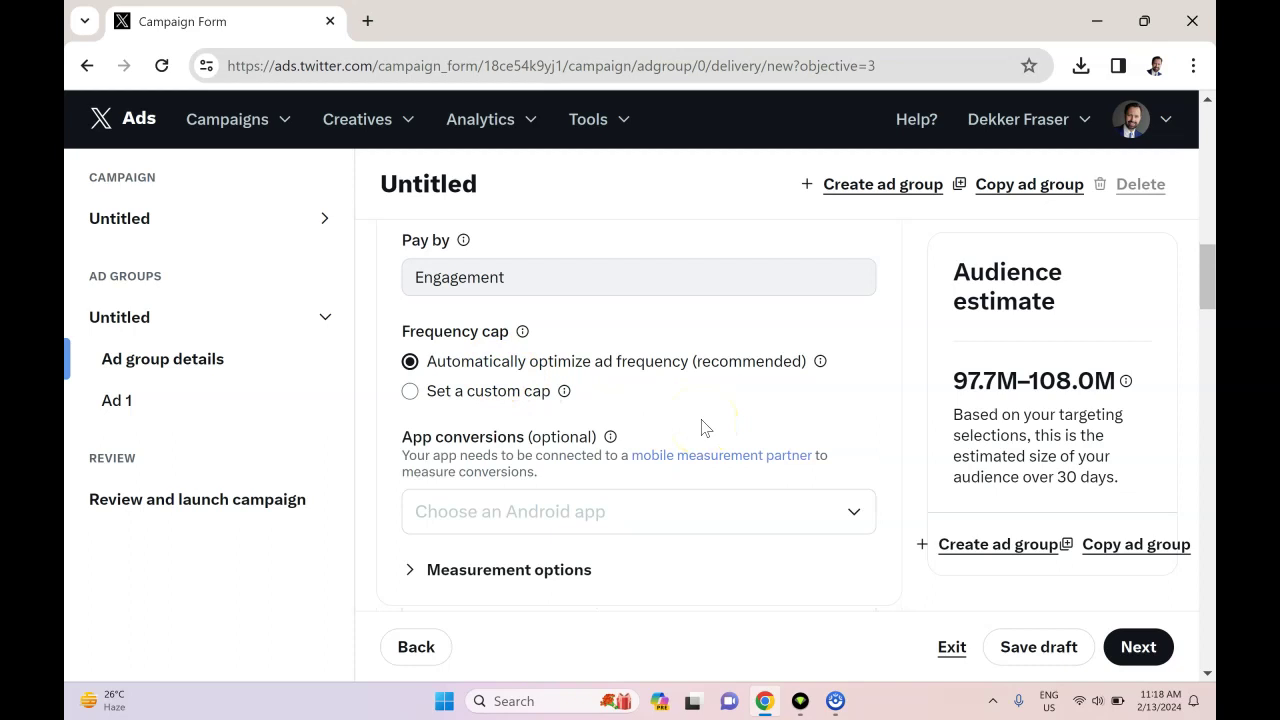
- Examine the ad group's gender, age, language and location targeting options in the Demographics section
scroll(686, 406, down, 1)
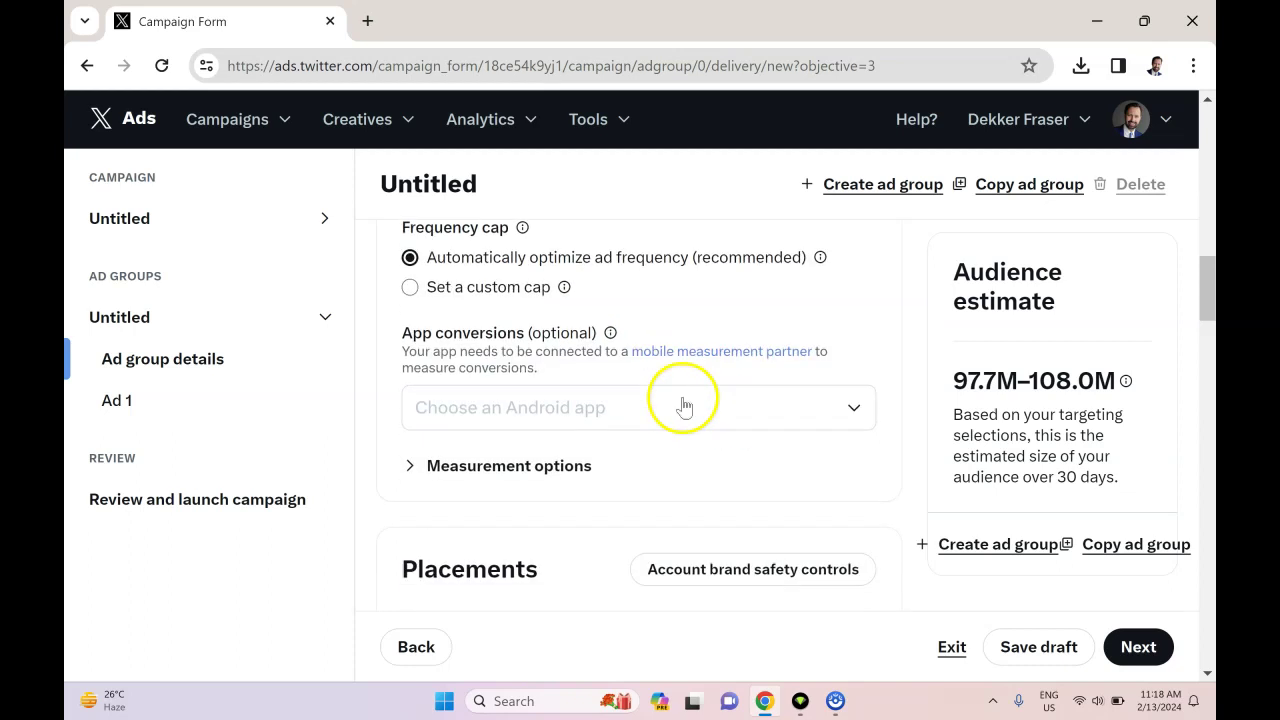
scroll(683, 404, down, 2)
scroll(661, 412, down, 4)
click(443, 499)
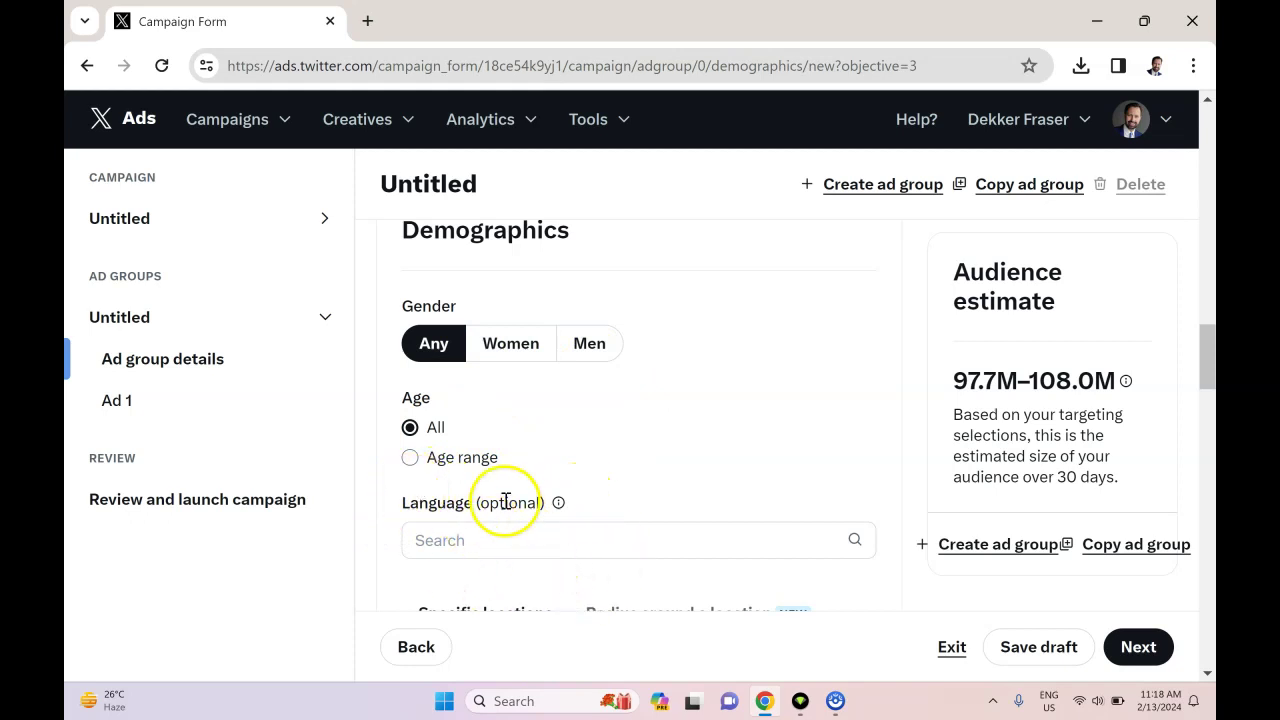
scroll(506, 502, down, 2)
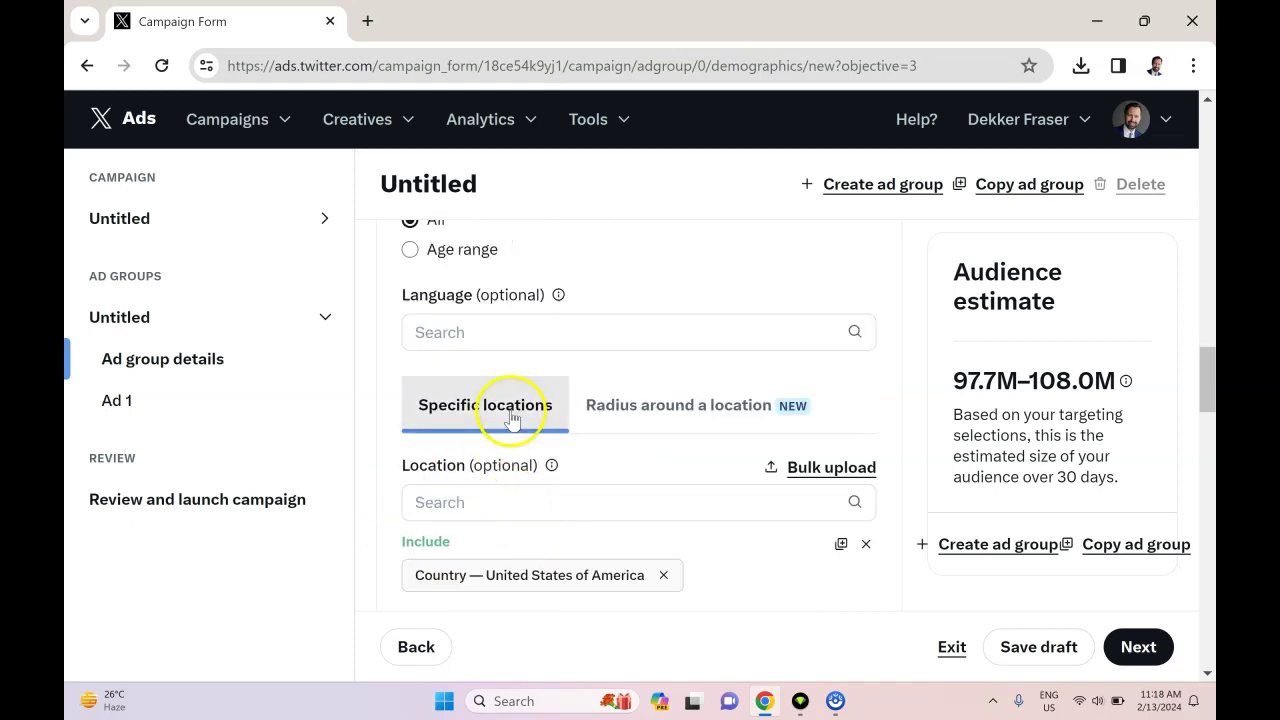
- Remove the United States of America from the ad group's included locations
scroll(580, 491, down, 2)
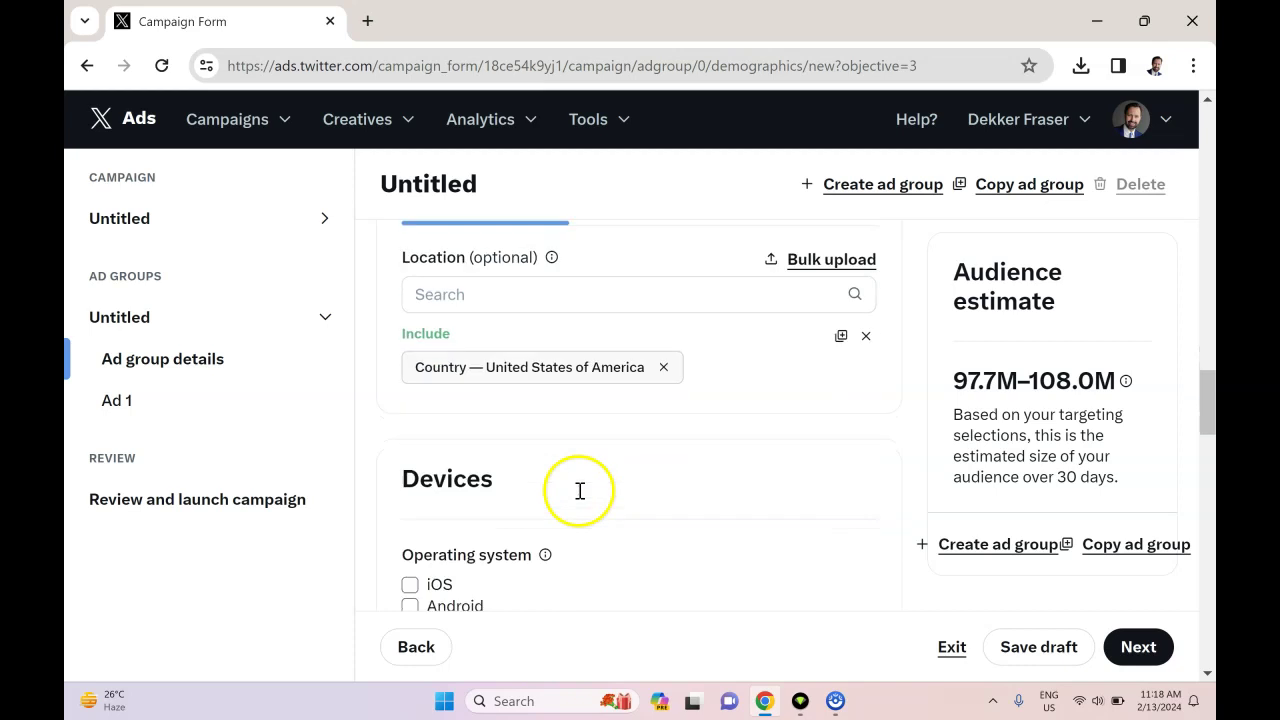
click(665, 367)
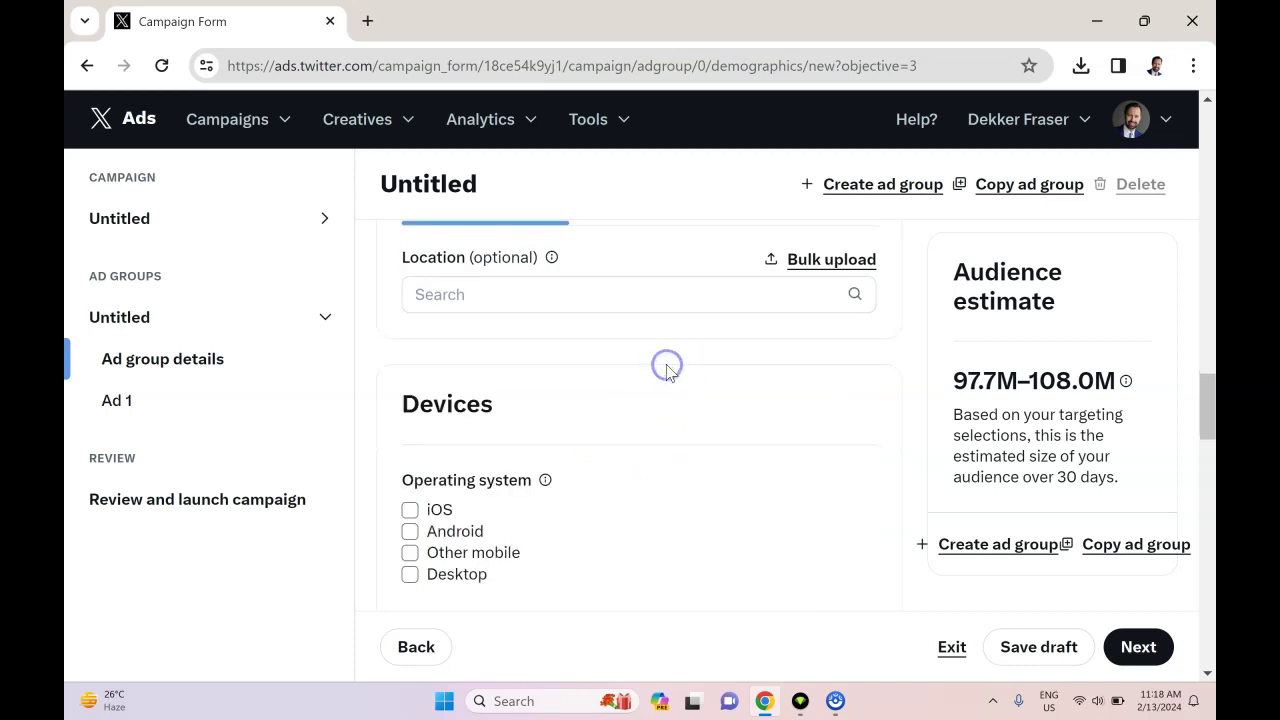
- Review the ad group's bid strategy, placements and demographics settings again
scroll(637, 391, up, 6)
scroll(651, 403, down, 3)
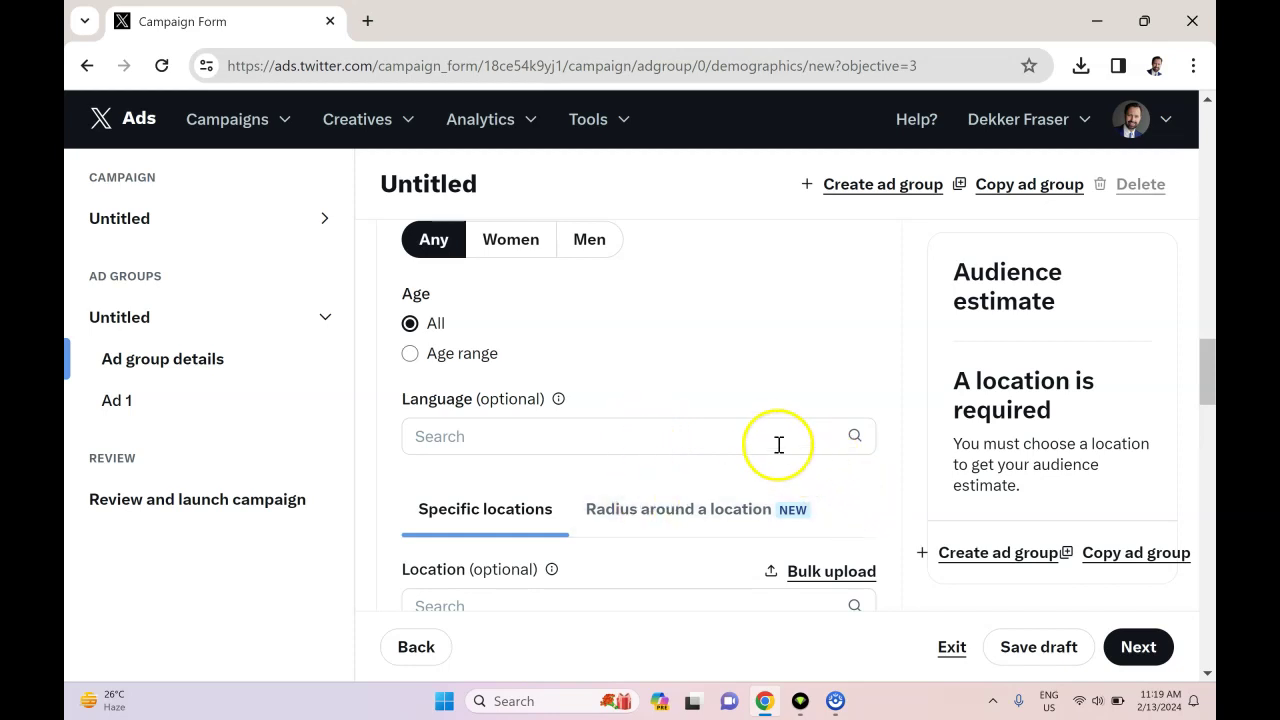
scroll(738, 467, down, 1)
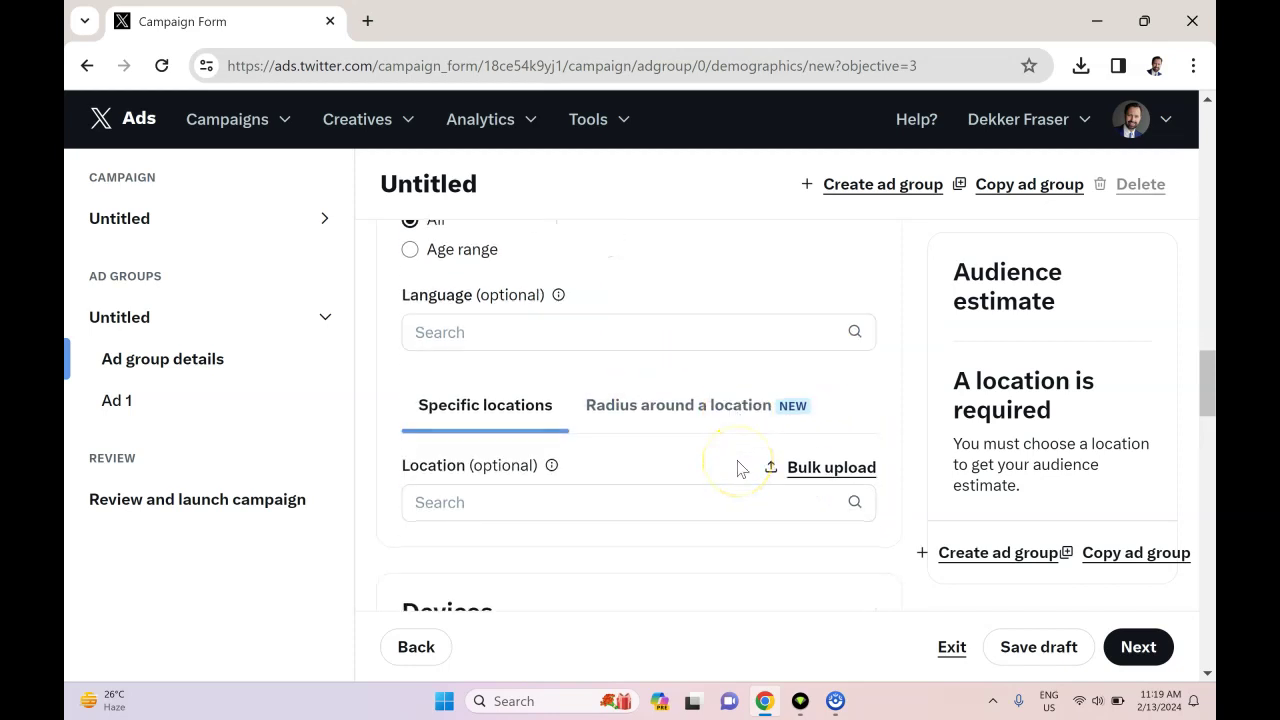
scroll(738, 467, up, 6)
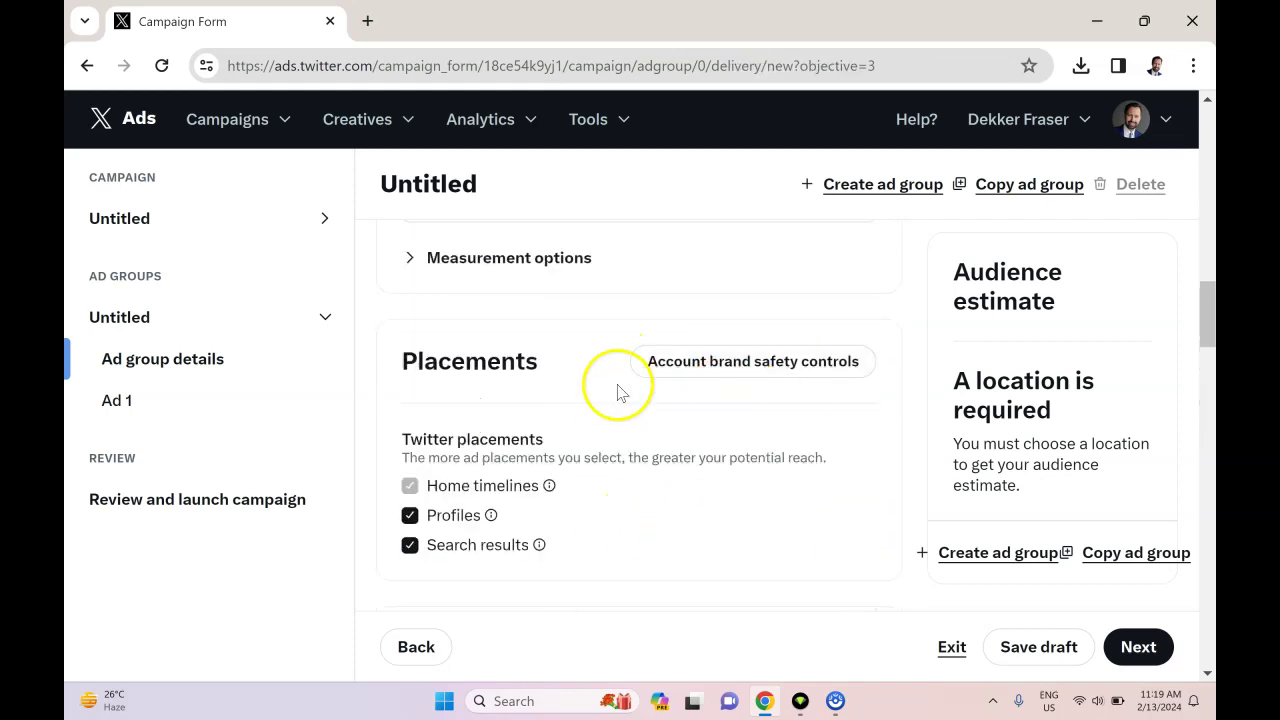
scroll(680, 430, down, 1)
scroll(700, 455, up, 8)
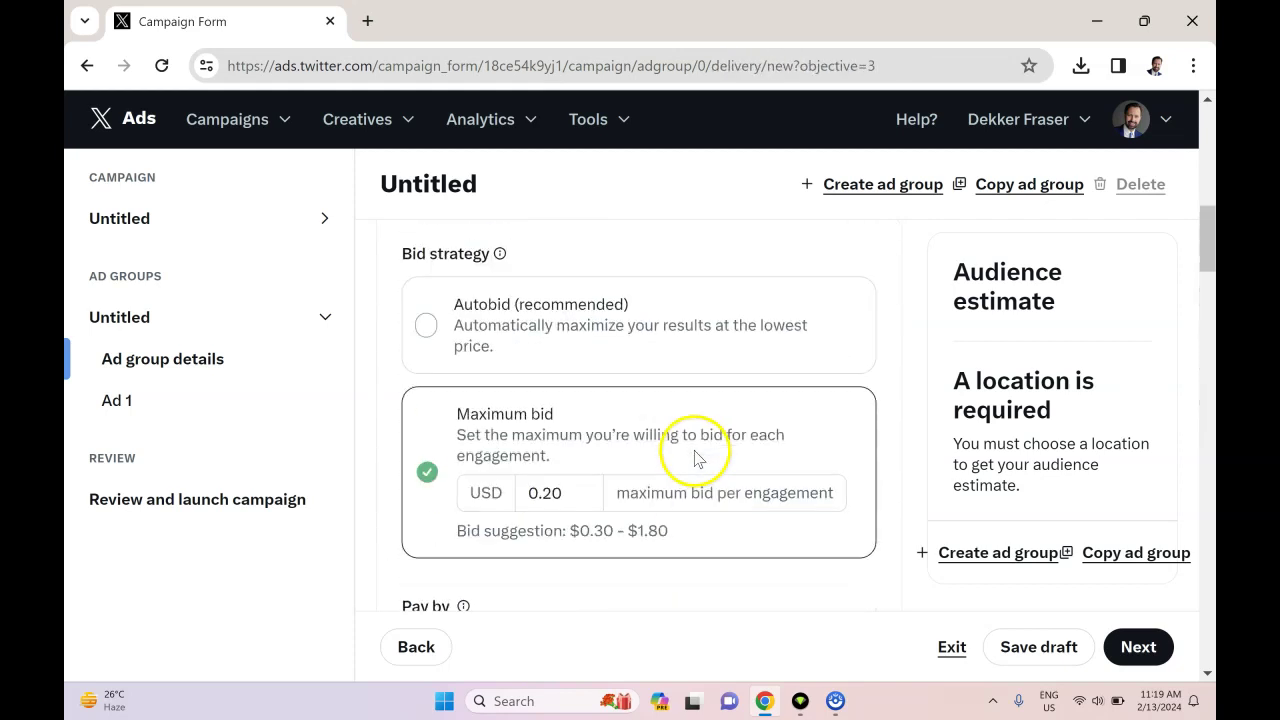
scroll(693, 455, down, 9)
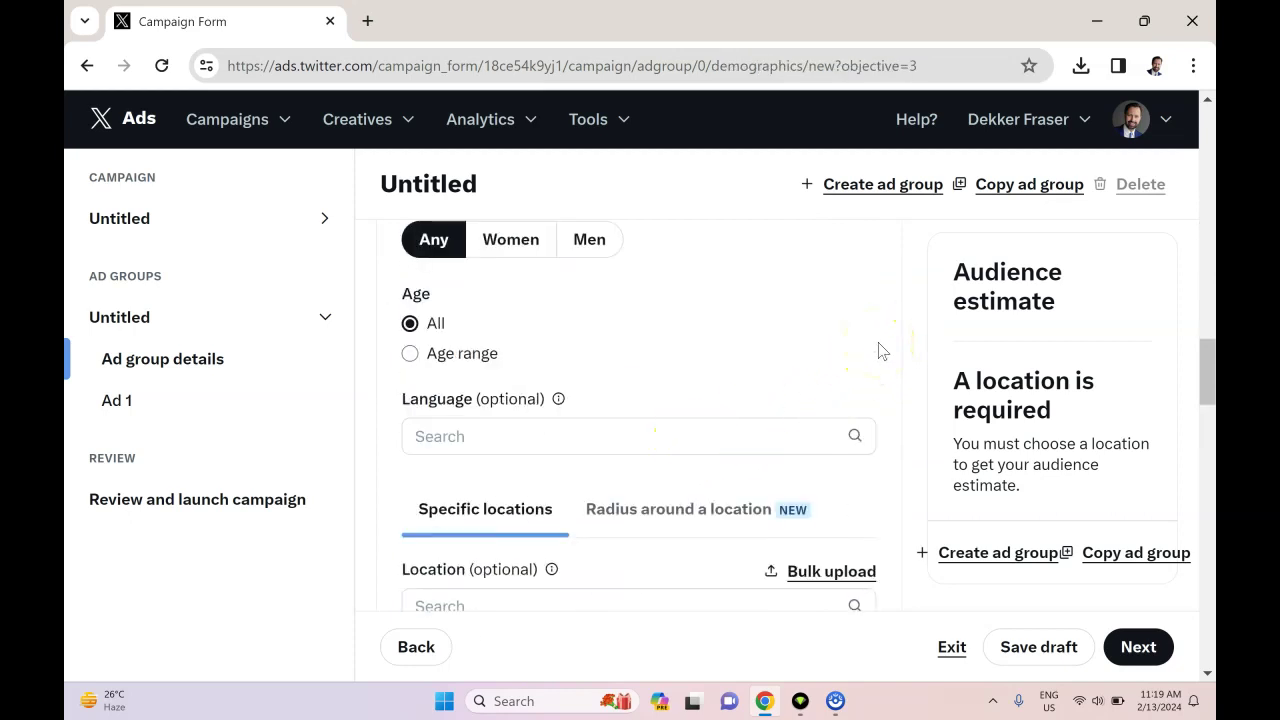
scroll(851, 423, down, 3)
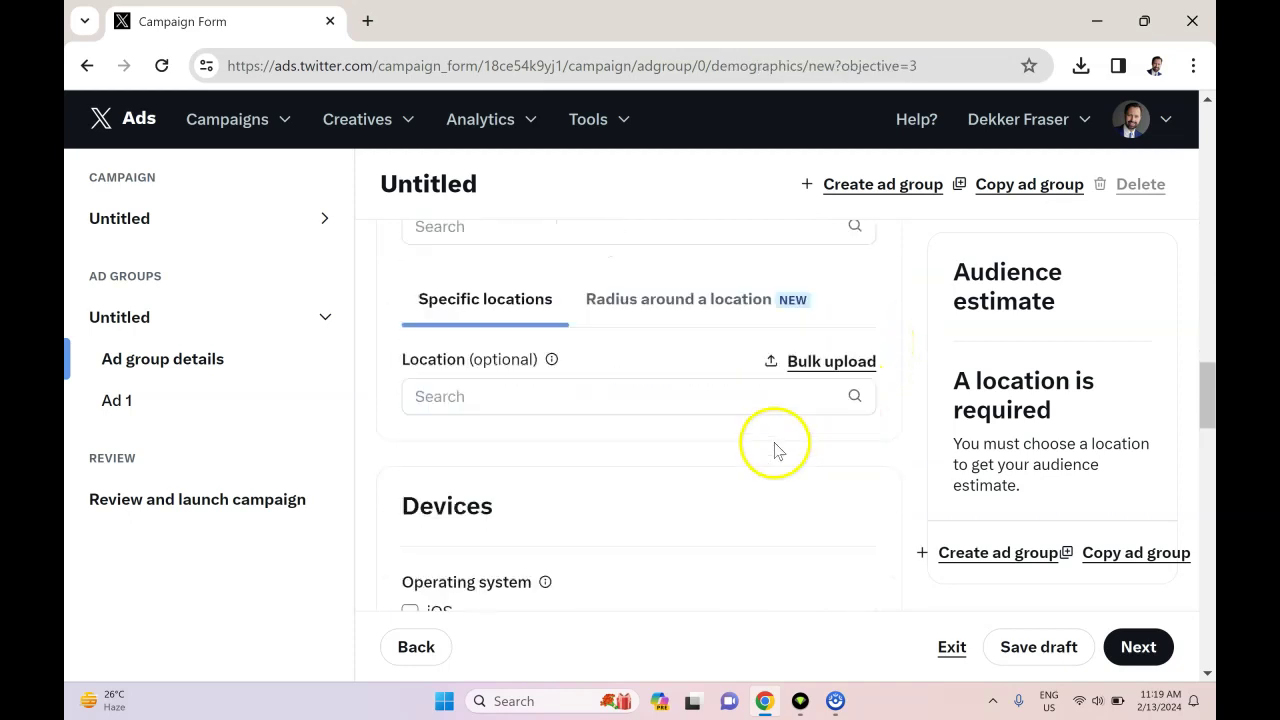
- Select Desktop, Other mobile, Android and iOS as the ad group's targeted operating systems
scroll(651, 466, down, 1)
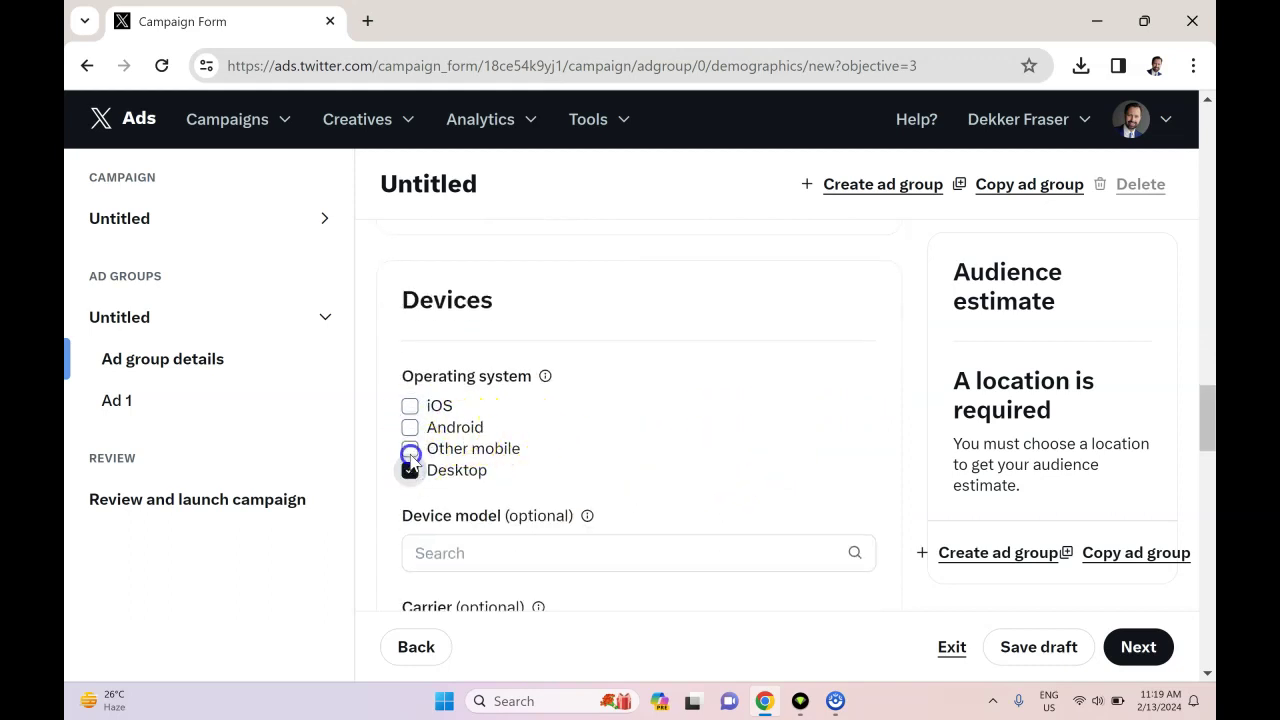
click(410, 448)
click(410, 427)
click(410, 405)
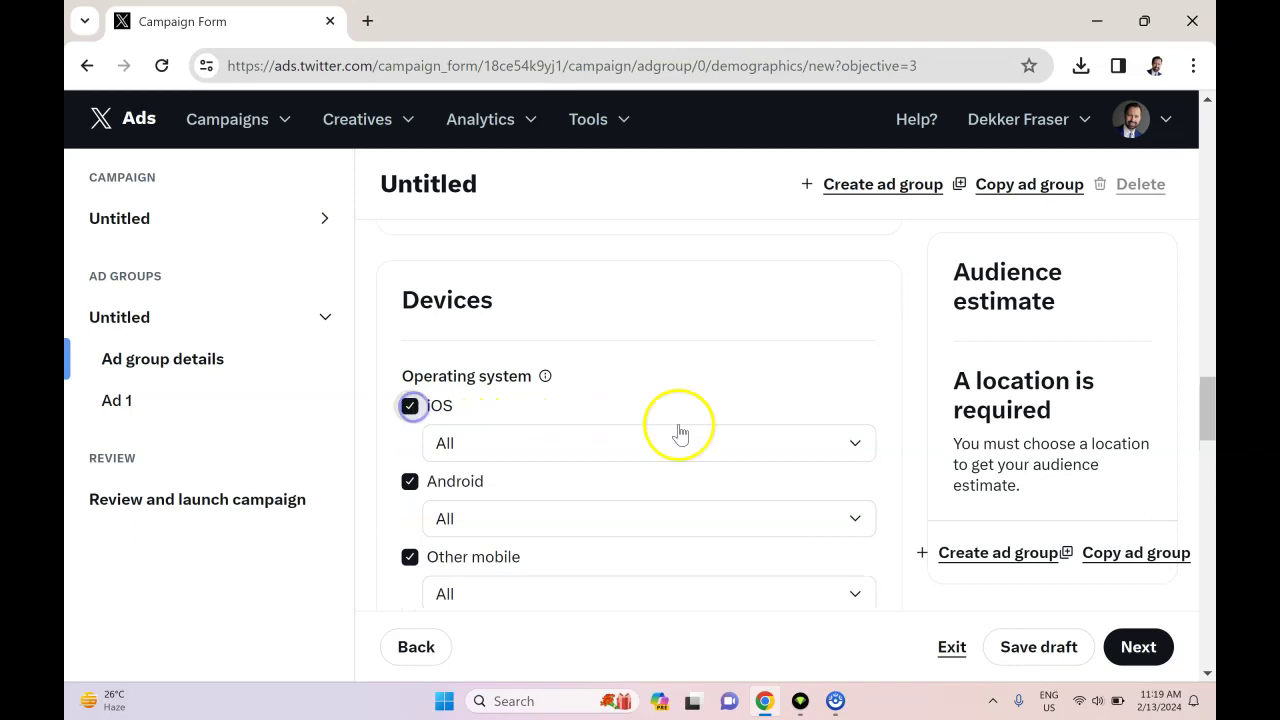
- Examine the operating system, device model, carrier and audience targeting options of the ad group
scroll(693, 430, down, 3)
scroll(694, 430, up, 2)
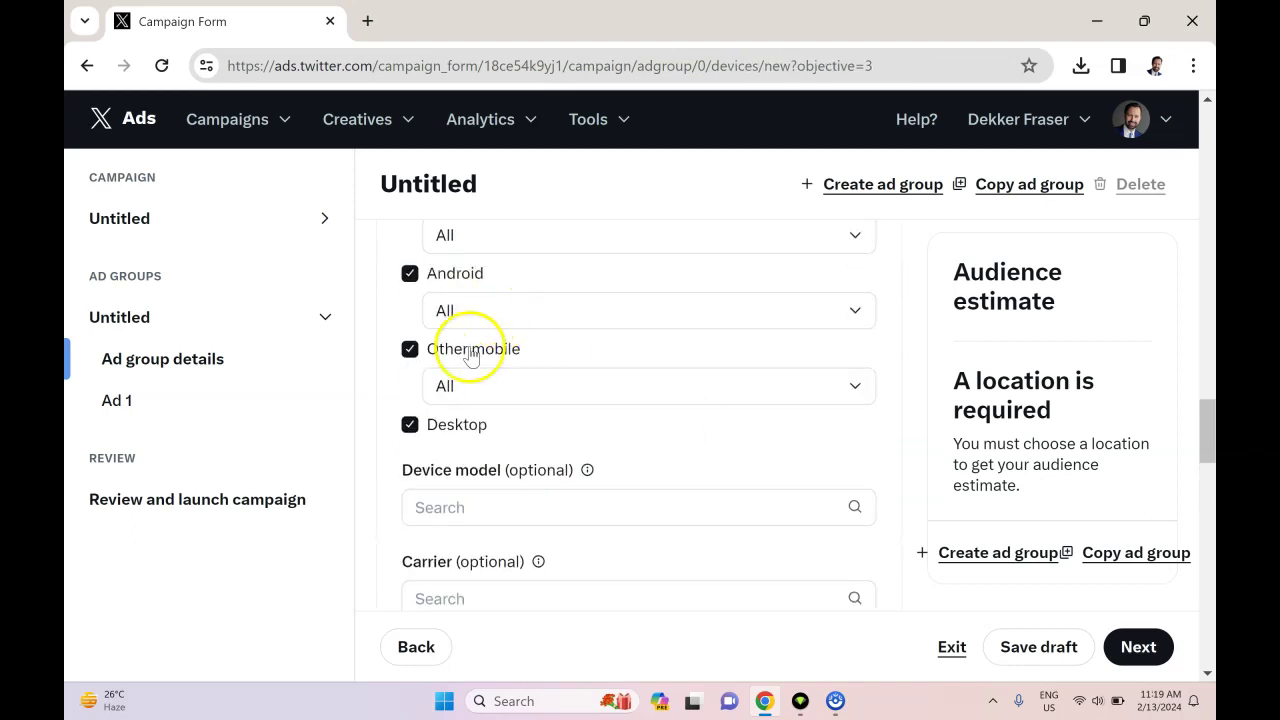
scroll(517, 412, up, 2)
scroll(571, 400, down, 1)
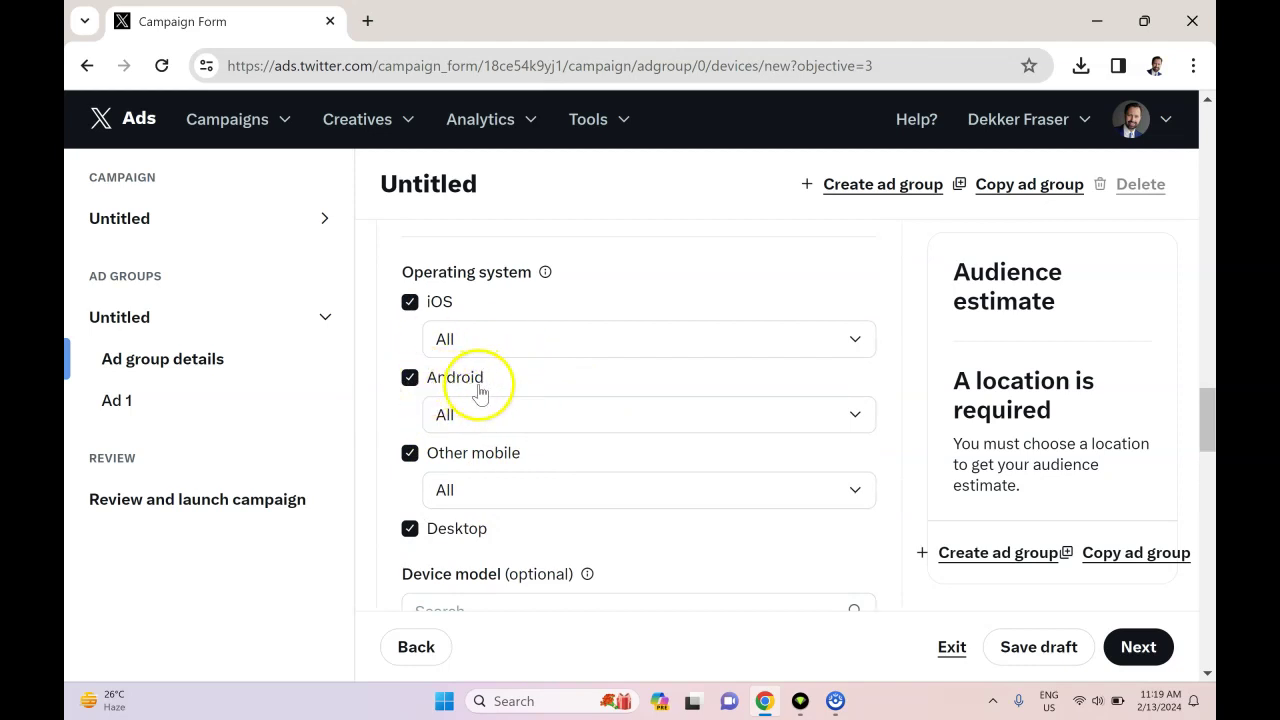
scroll(636, 450, down, 1)
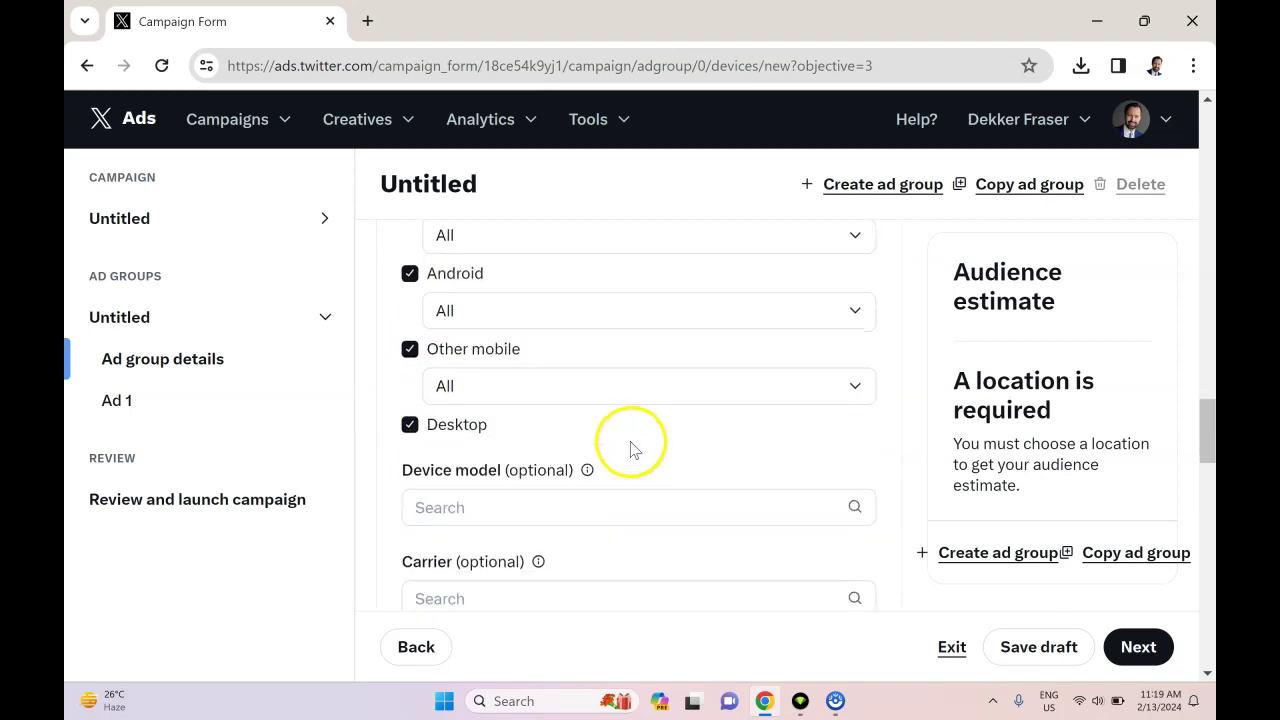
scroll(632, 449, down, 2)
scroll(625, 462, down, 1)
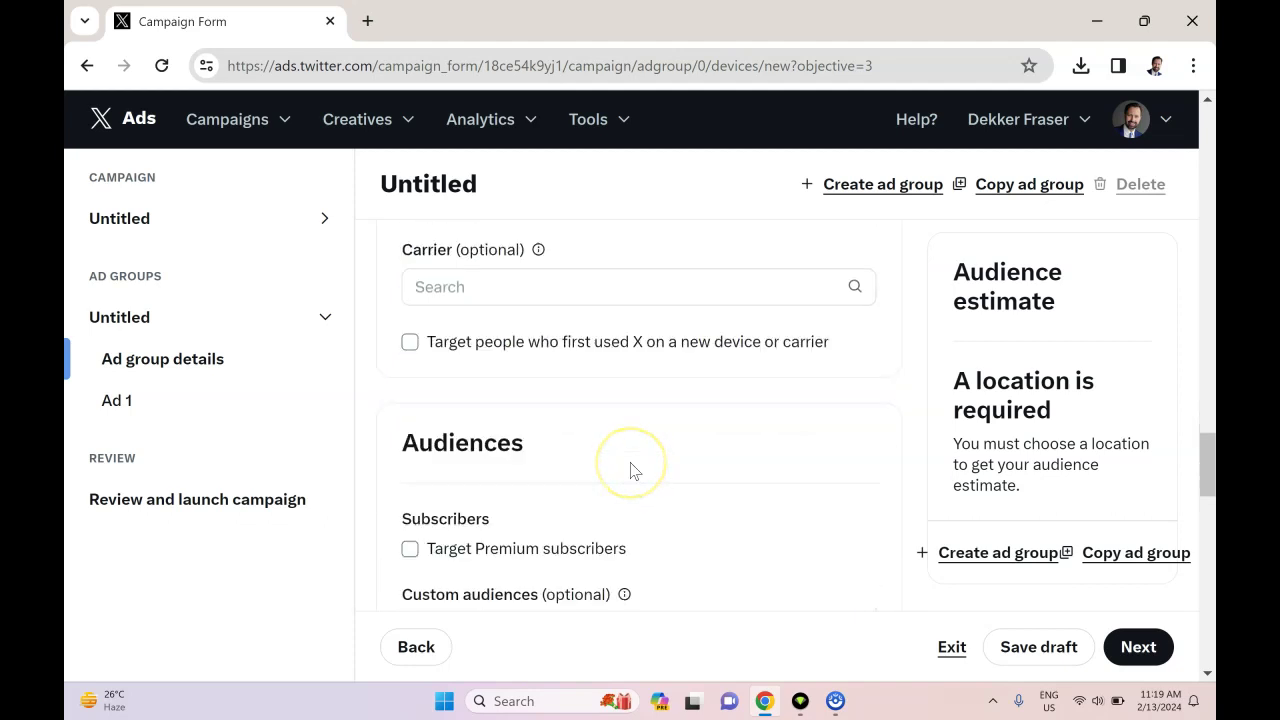
scroll(630, 470, down, 2)
scroll(595, 470, down, 2)
scroll(596, 474, down, 1)
- Enter "football" as an included keyword in the ad group's targeting features
click(581, 380)
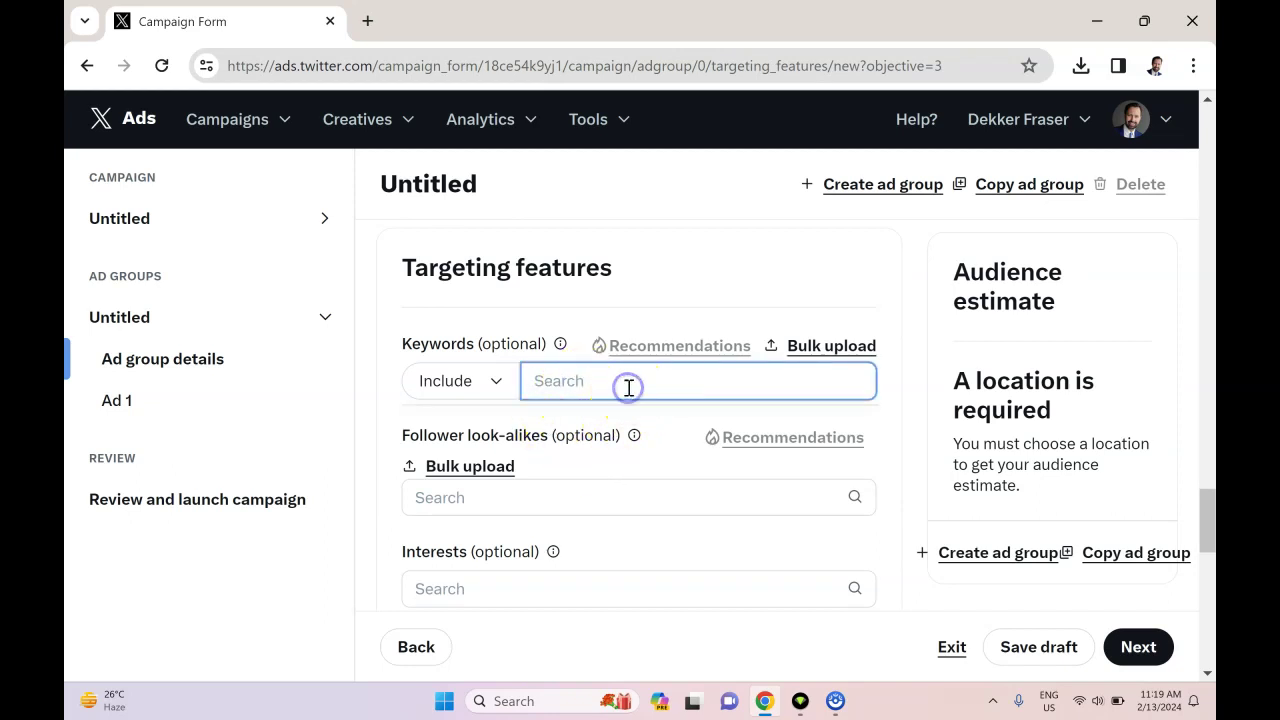
text(fi)
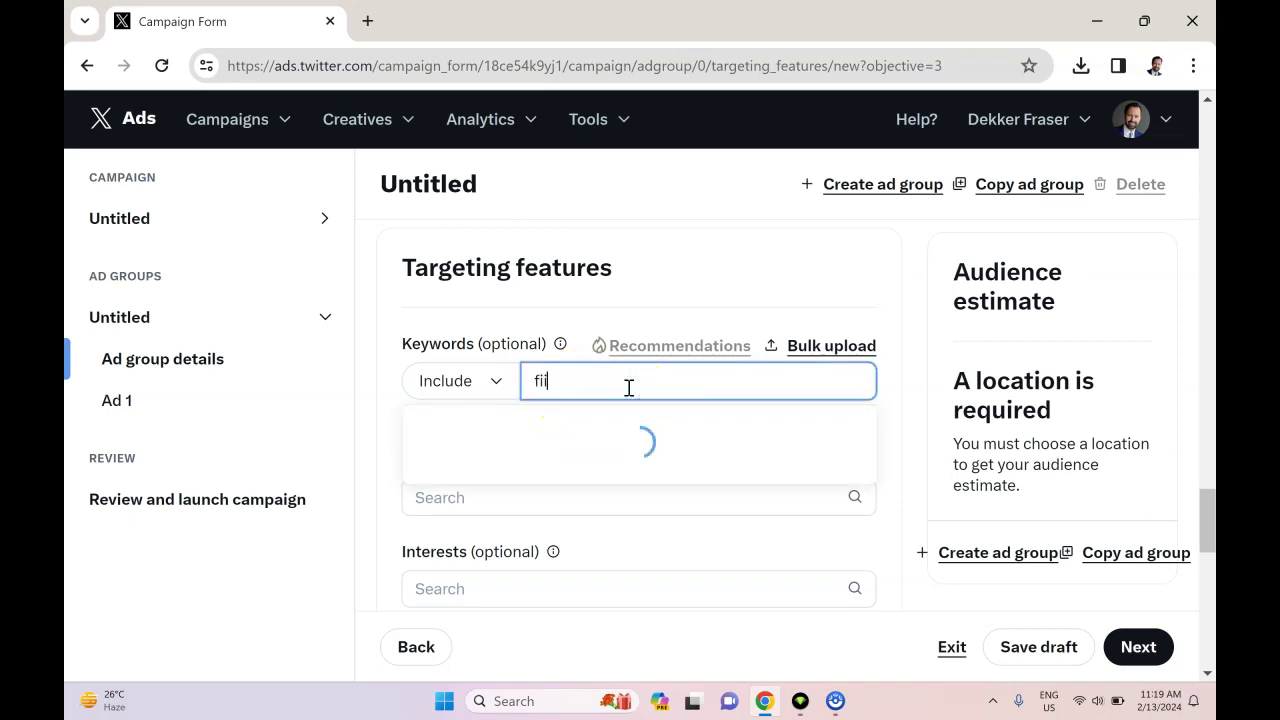
text(otball)
click(897, 366)
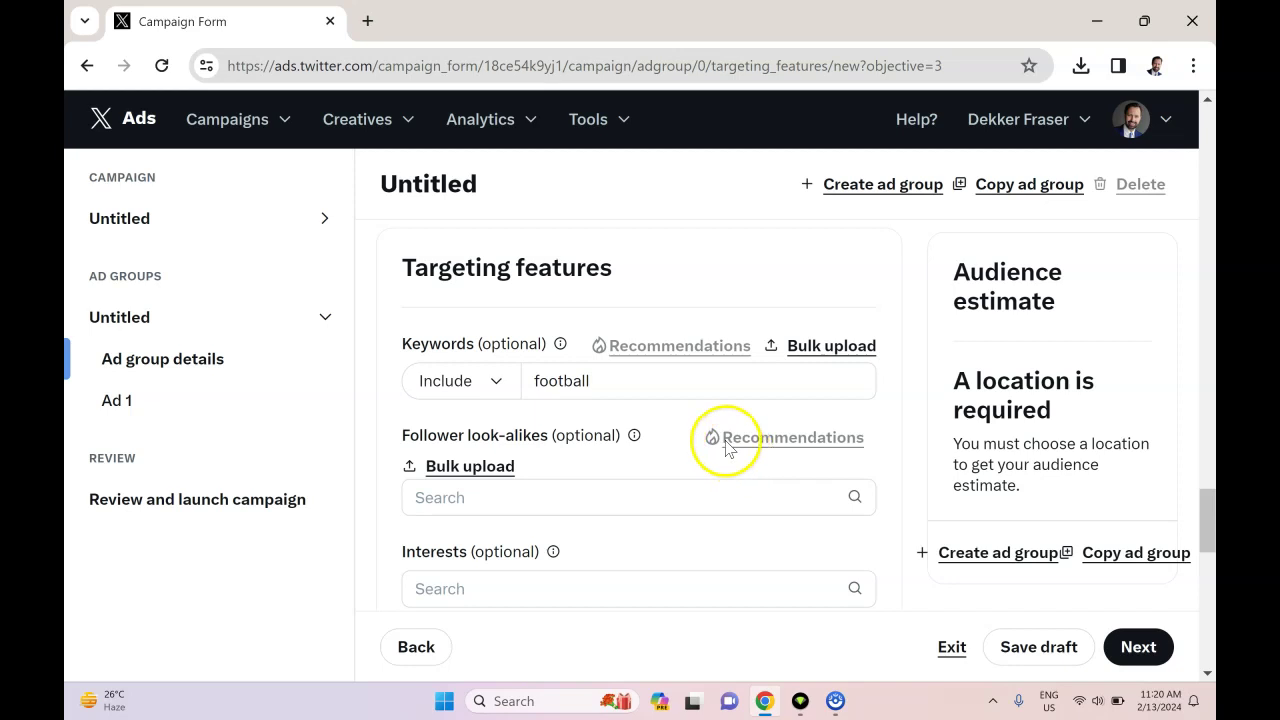
- Examine the follower look-alikes, interests, movies and TV shows, events and conversation topics targeting fields
scroll(615, 453, down, 1)
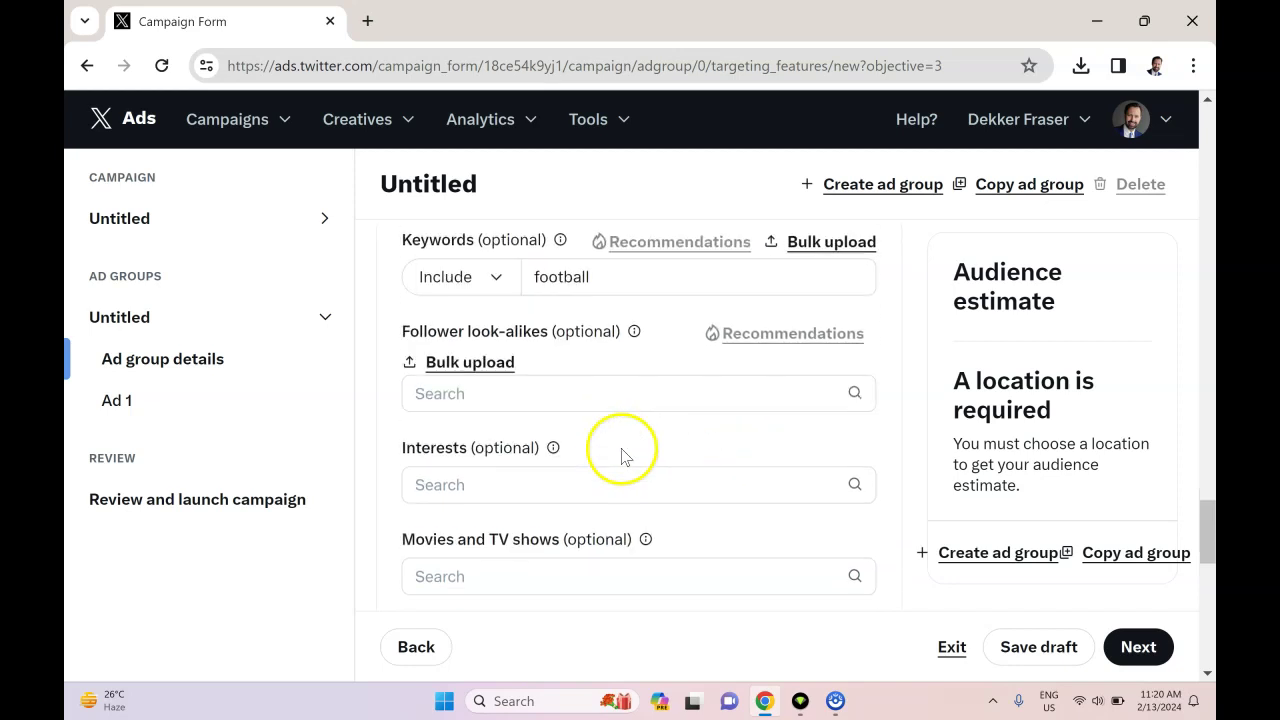
click(489, 402)
click(900, 365)
scroll(905, 355, down, 1)
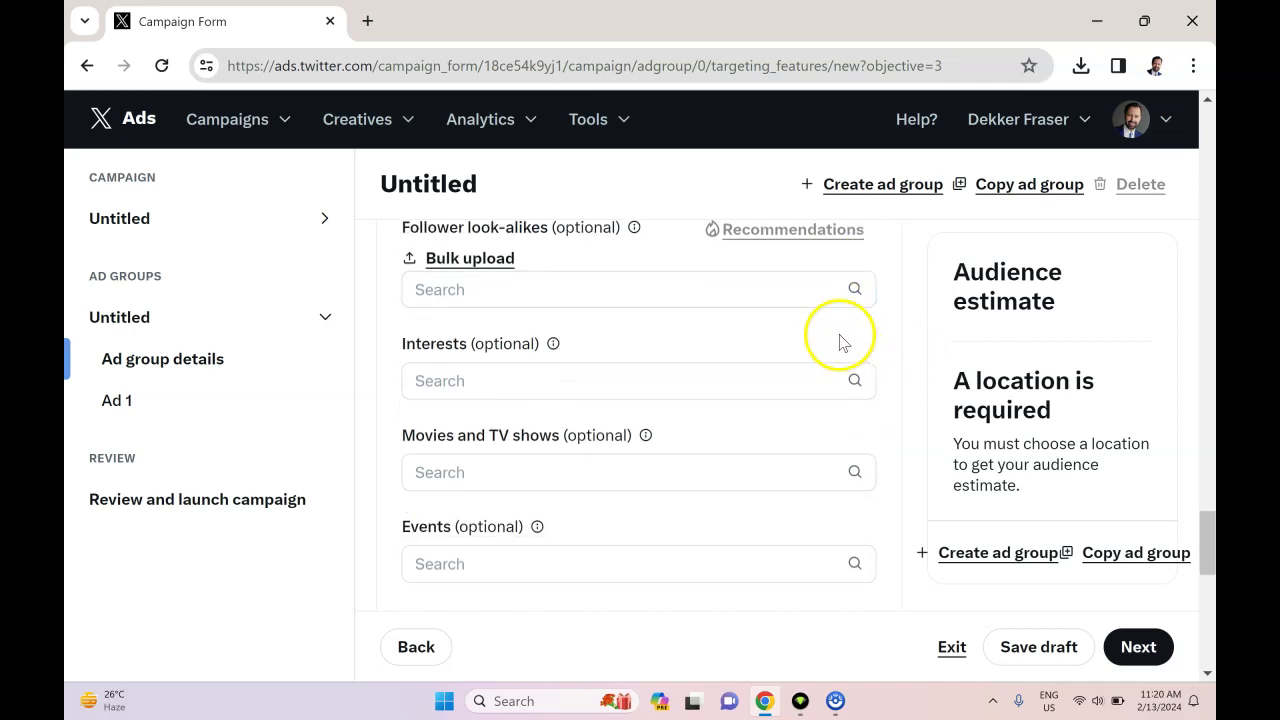
scroll(820, 360, up, 2)
scroll(720, 462, down, 2)
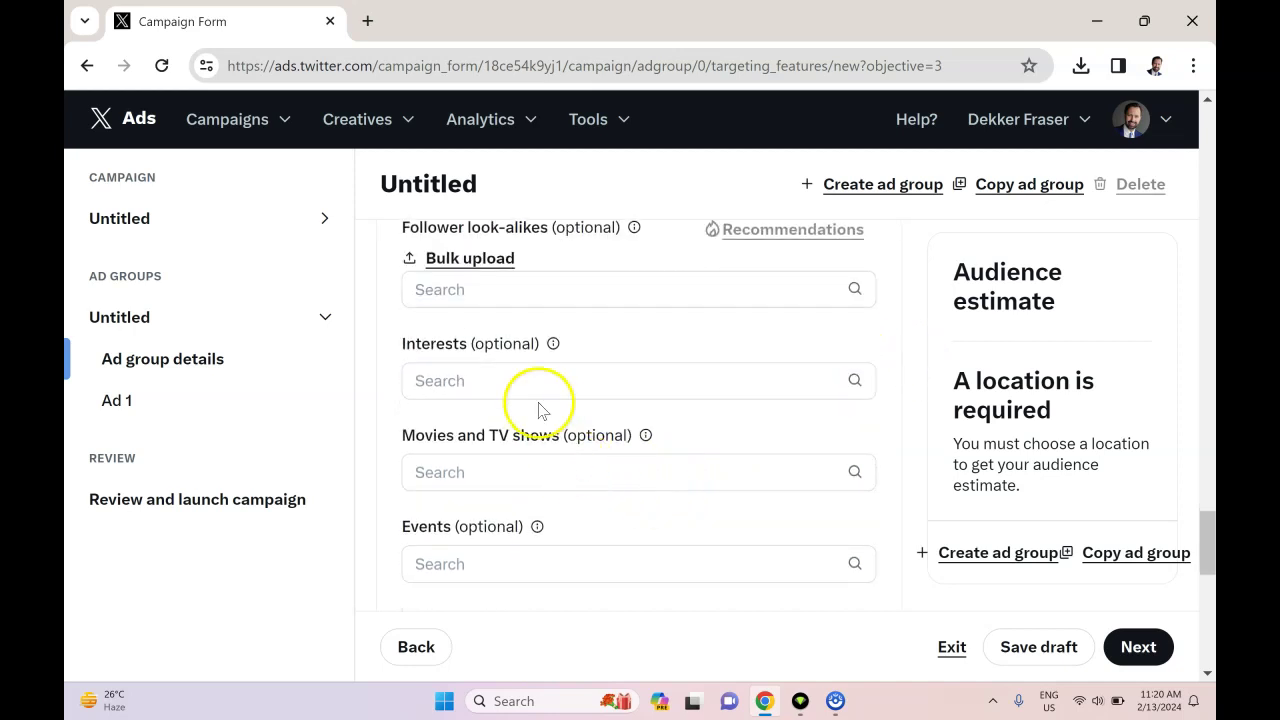
click(541, 381)
click(905, 356)
scroll(898, 364, down, 1)
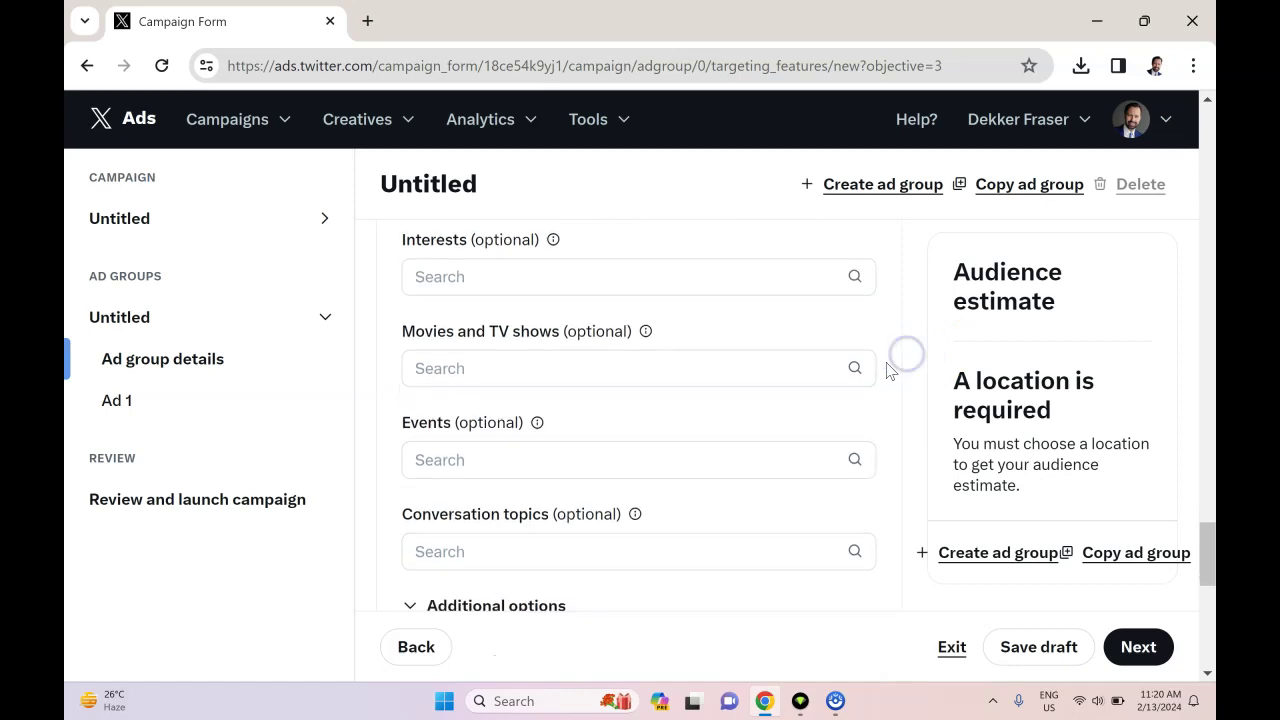
scroll(577, 474, down, 1)
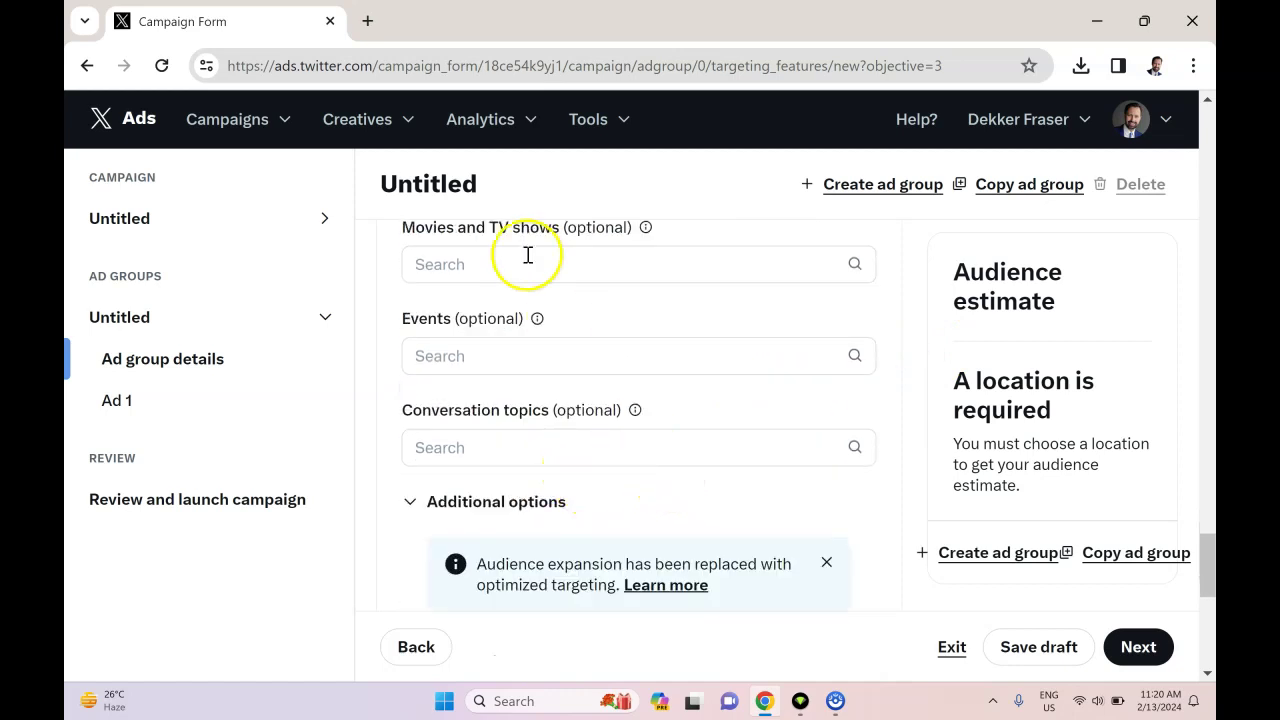
click(543, 449)
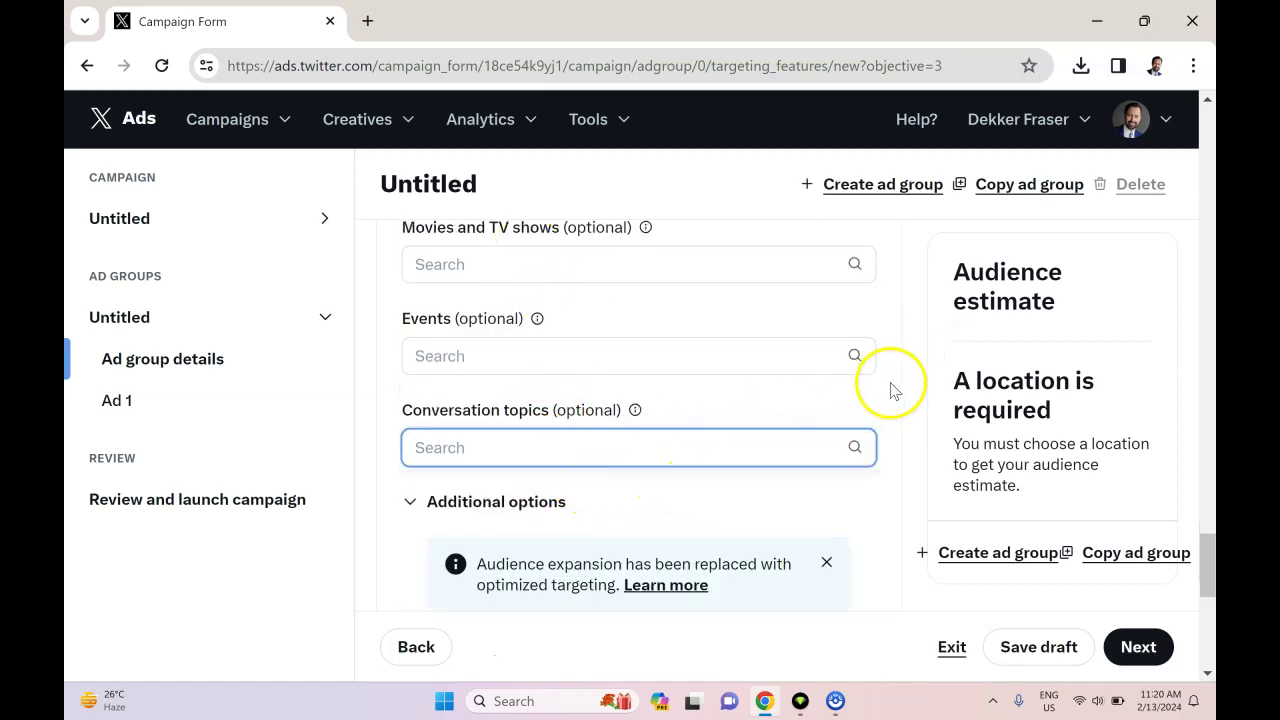
- Examine the additional targeting options for retargeting past engagers and targeting the account's followers
click(517, 502)
scroll(571, 486, down, 2)
scroll(495, 360, down, 1)
scroll(495, 360, up, 1)
click(409, 397)
scroll(410, 400, down, 1)
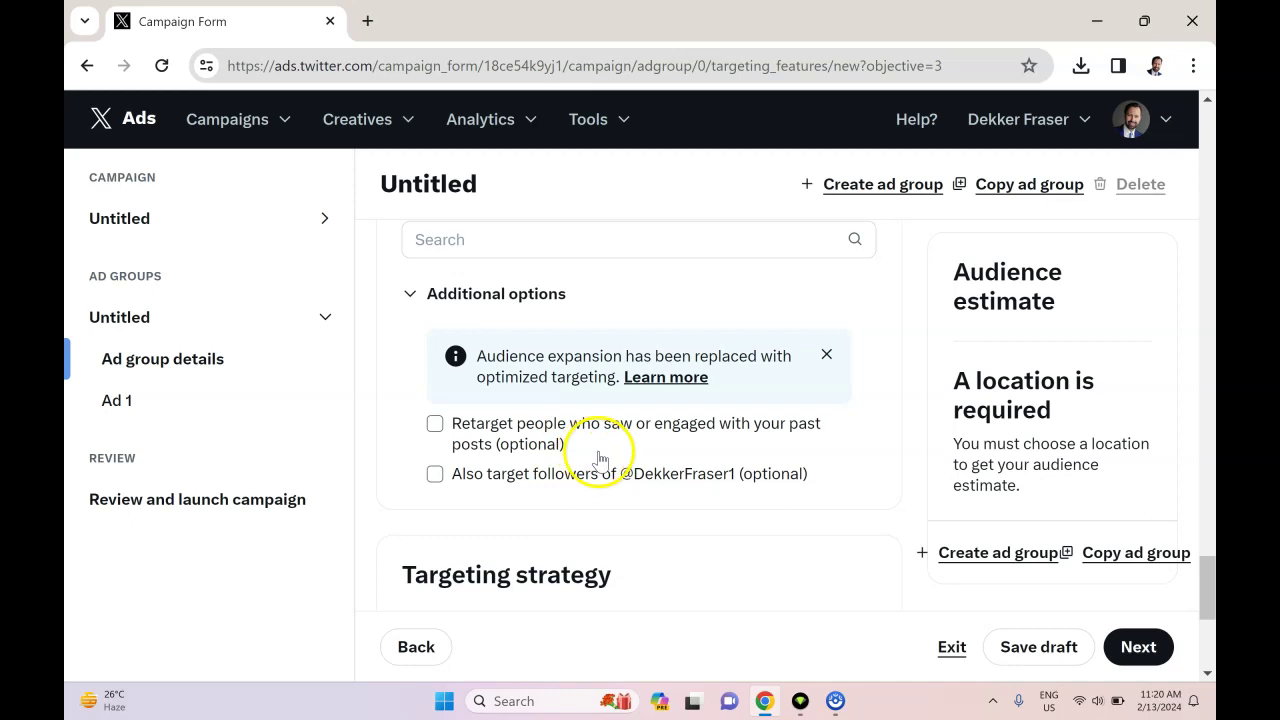
- Turn on Optimize targeting in the targeting strategy and continue to the details of Ad 1
scroll(729, 421, down, 3)
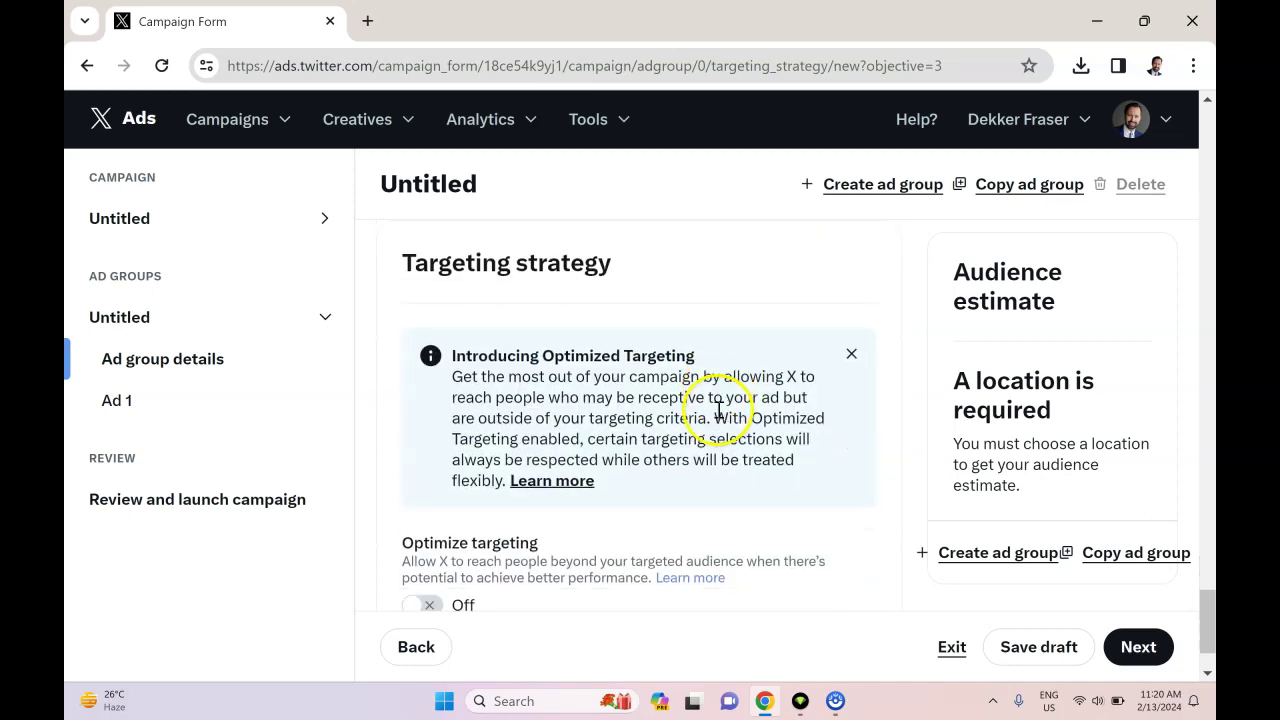
scroll(718, 415, down, 1)
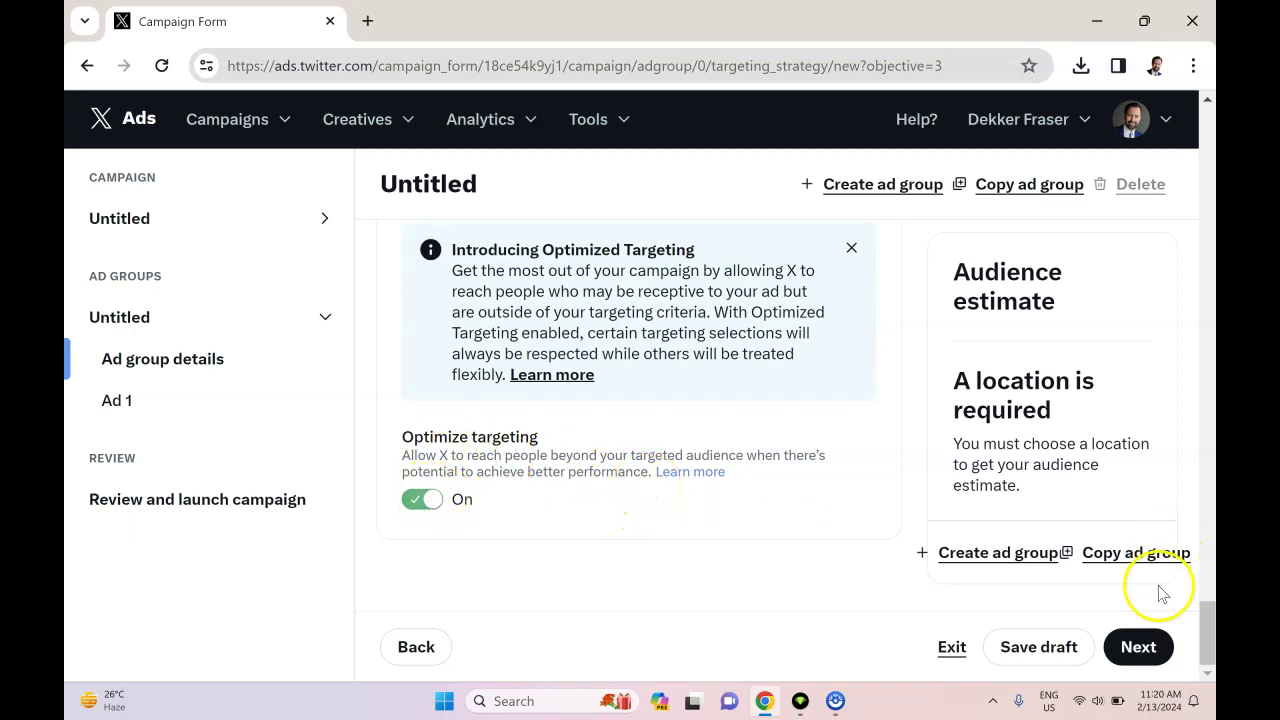
click(1137, 646)
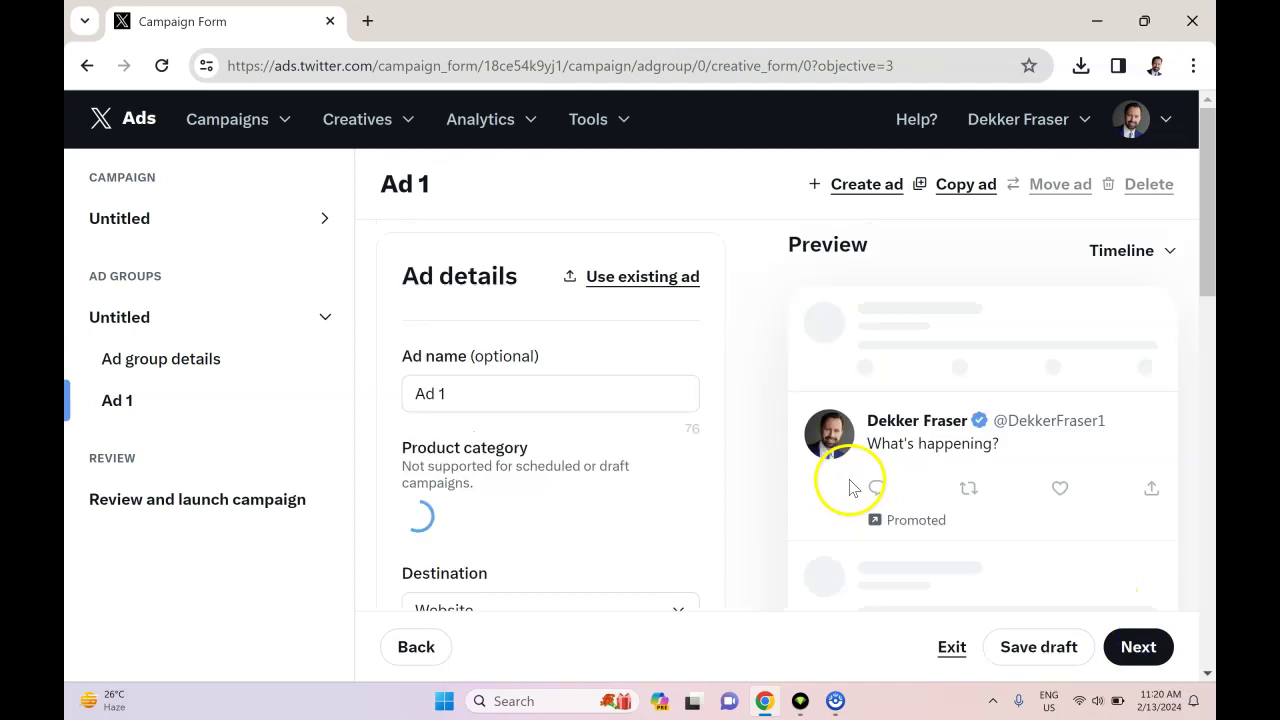
- Examine the product category and destination choices in the details of Ad 1
scroll(492, 424, down, 2)
scroll(492, 424, up, 2)
scroll(490, 424, down, 2)
scroll(487, 424, up, 2)
scroll(543, 451, down, 2)
scroll(543, 363, down, 1)
scroll(563, 394, up, 1)
click(546, 405)
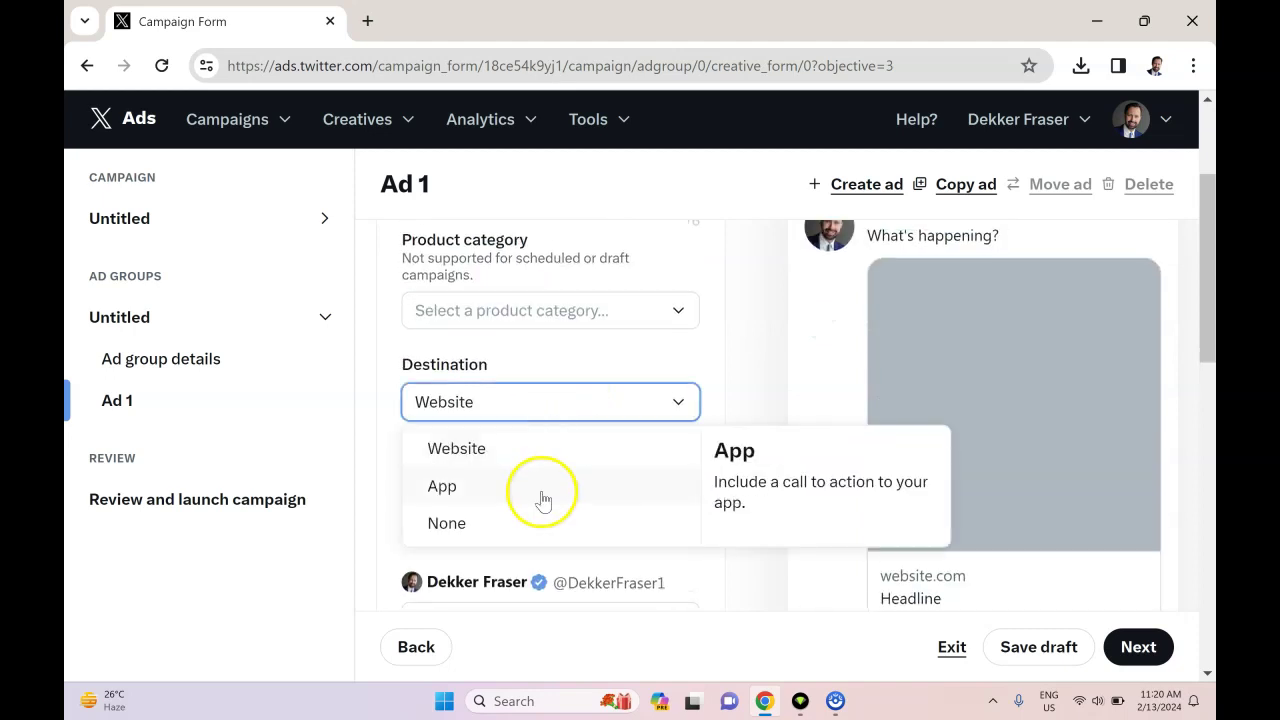
click(790, 343)
- Write the ad's post text "Top marketing instructor teaches Twitter advertising"
scroll(591, 434, down, 3)
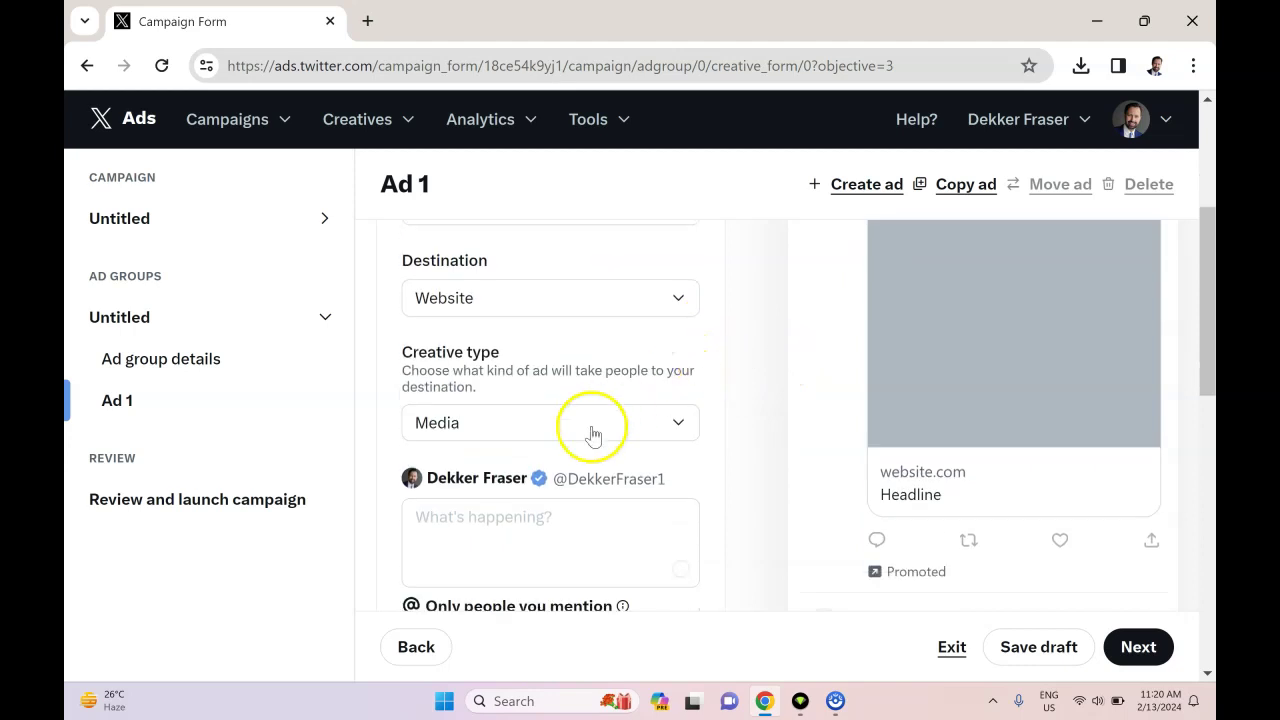
click(535, 339)
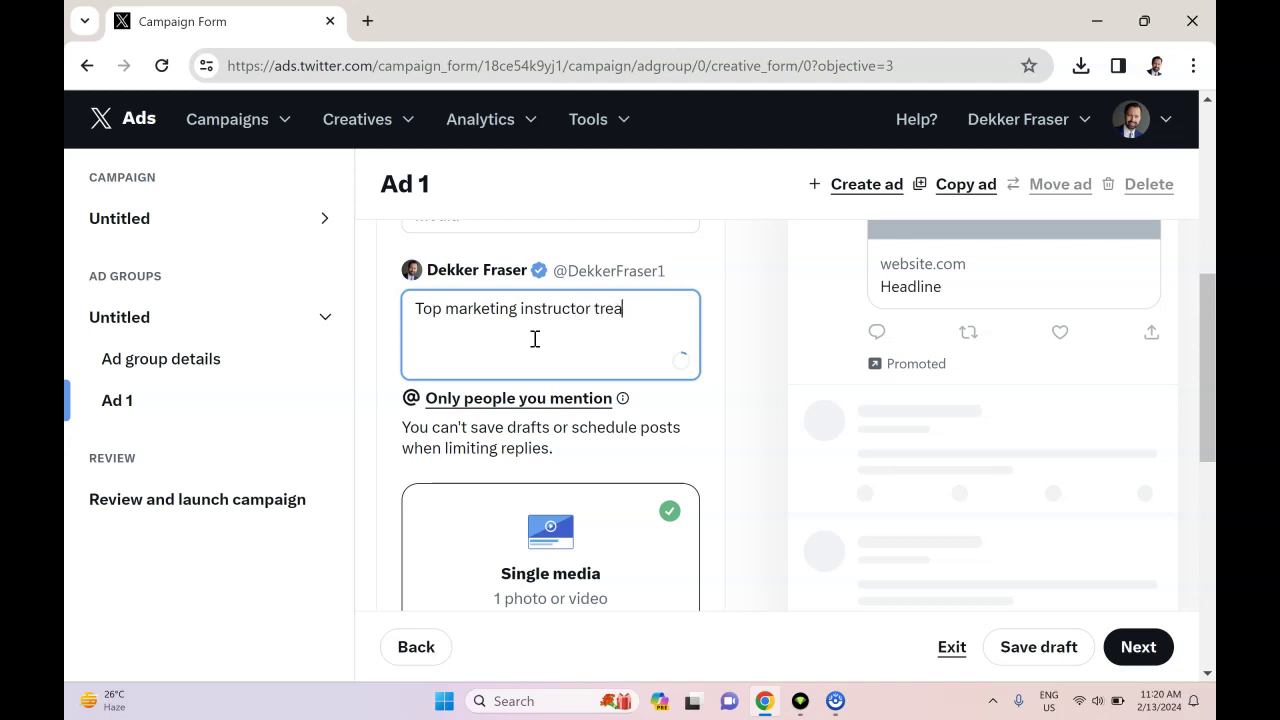
text(Top marketing instructor teaches Twitter)
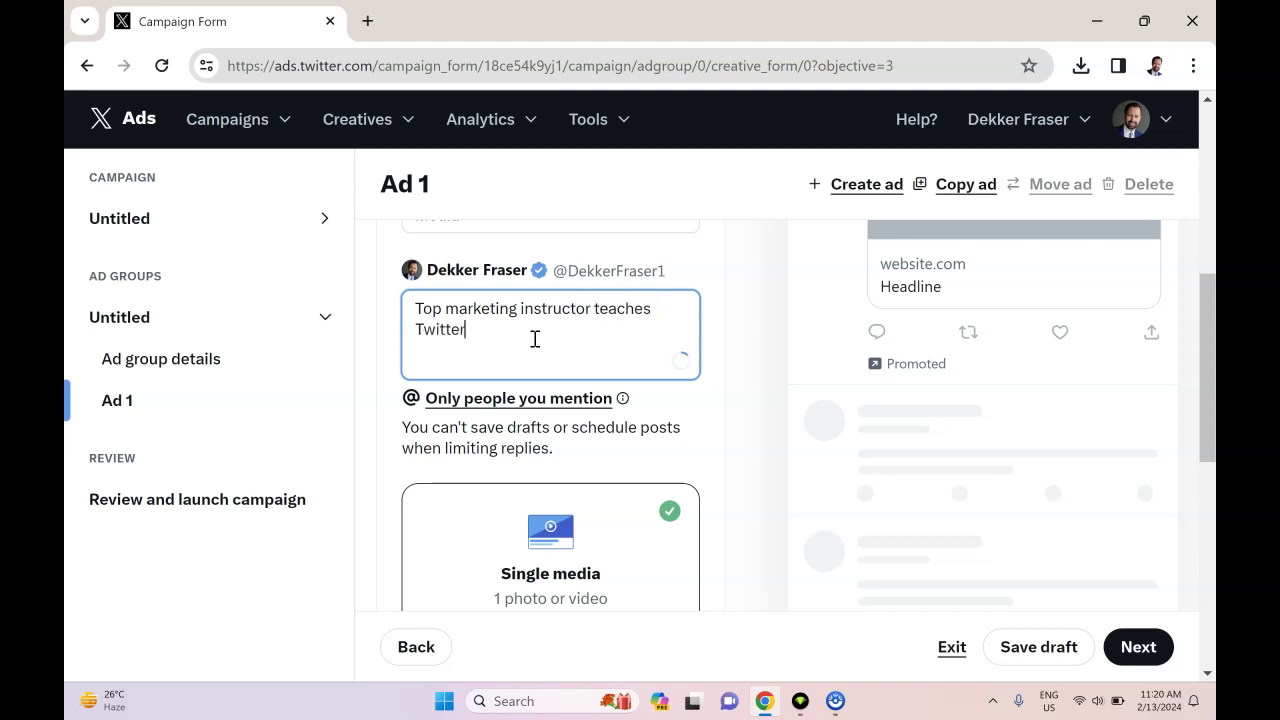
text( advertising)
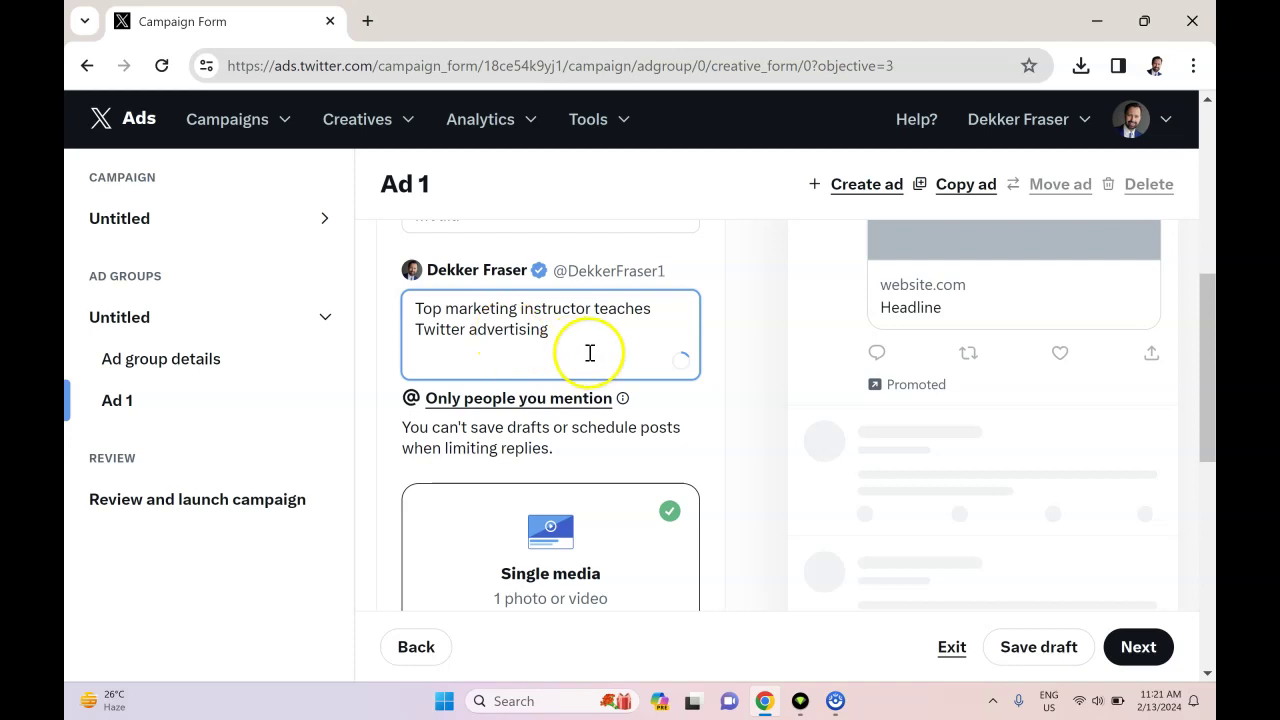
- Check the post text in the ad preview and view the Single media and Carousel format options
scroll(1186, 323, up, 3)
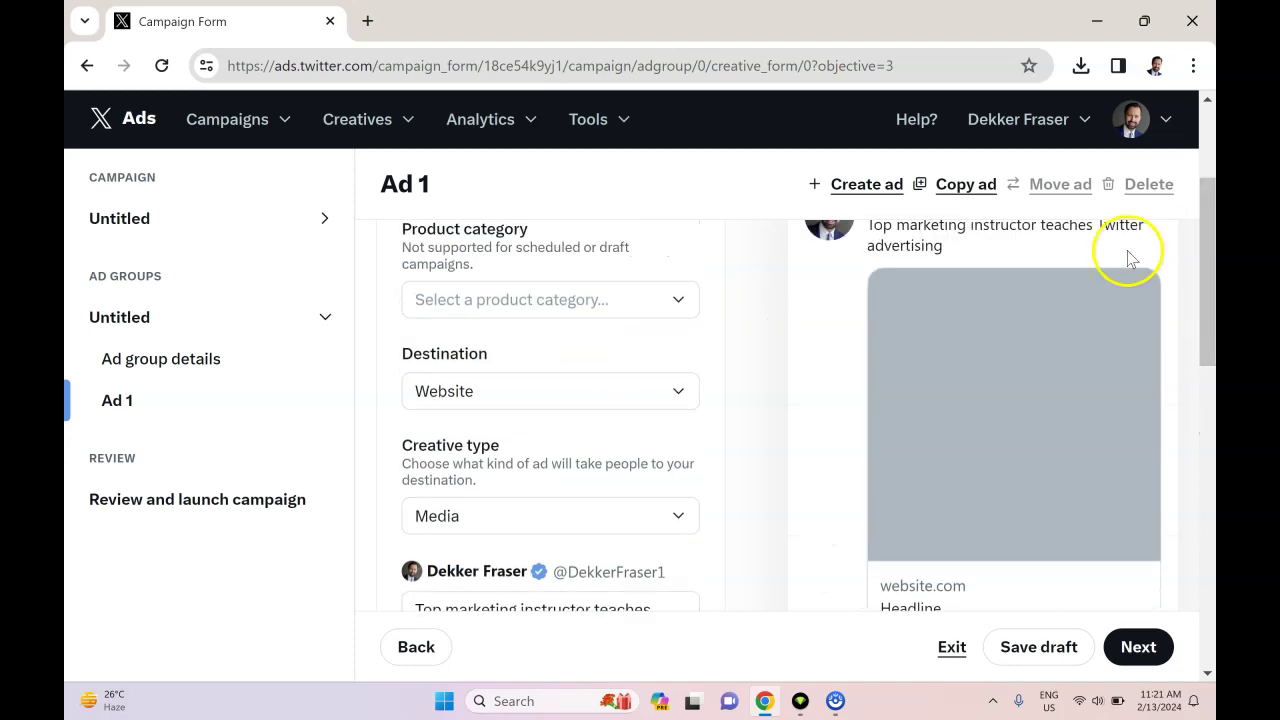
scroll(1128, 257, up, 1)
drag(951, 366, 876, 337)
drag(1207, 300, 706, 411)
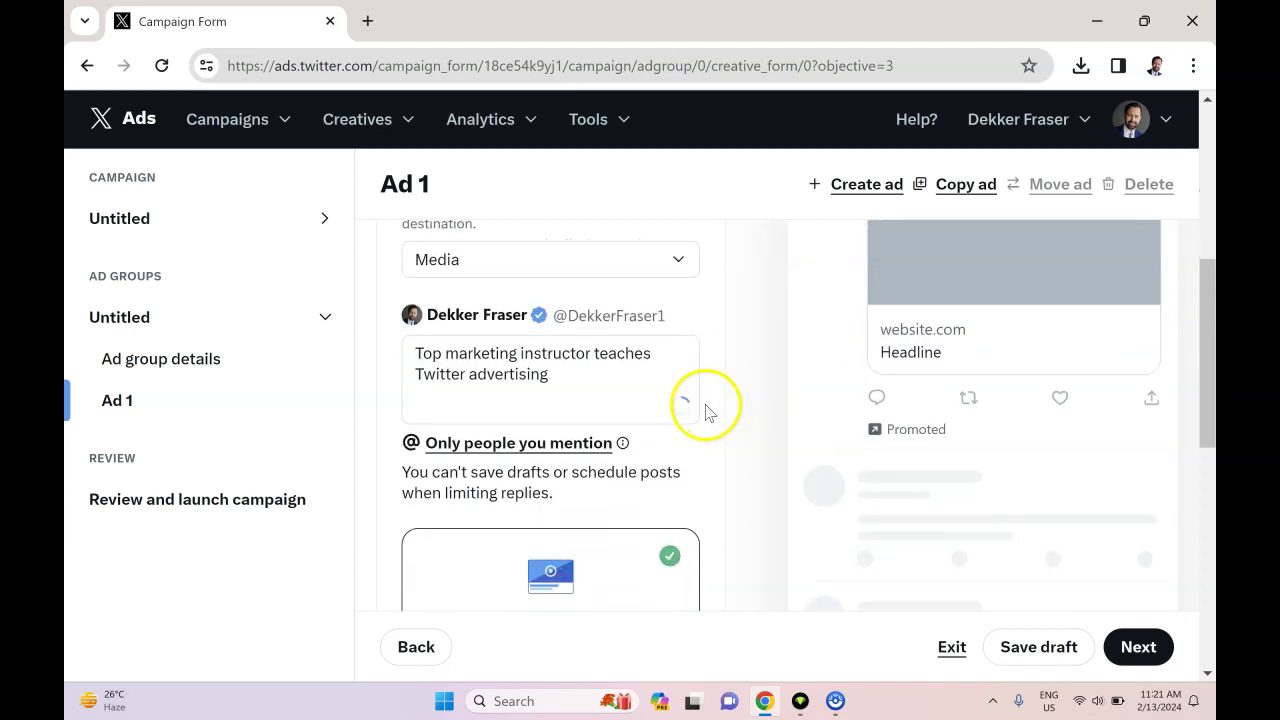
scroll(641, 400, down, 2)
scroll(630, 393, down, 1)
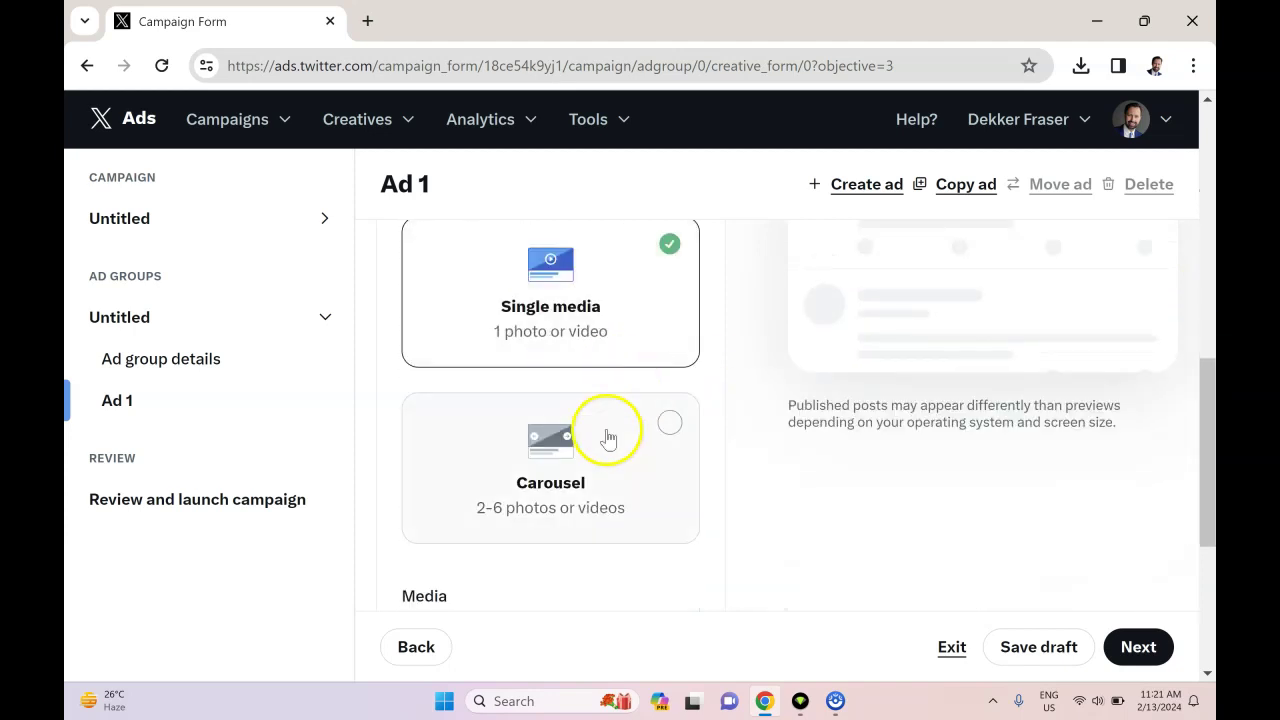
- Upload the Twitter-PreRoll-Campaign image from the Downloads folder as new media for Ad 1
scroll(610, 437, down, 1)
click(500, 530)
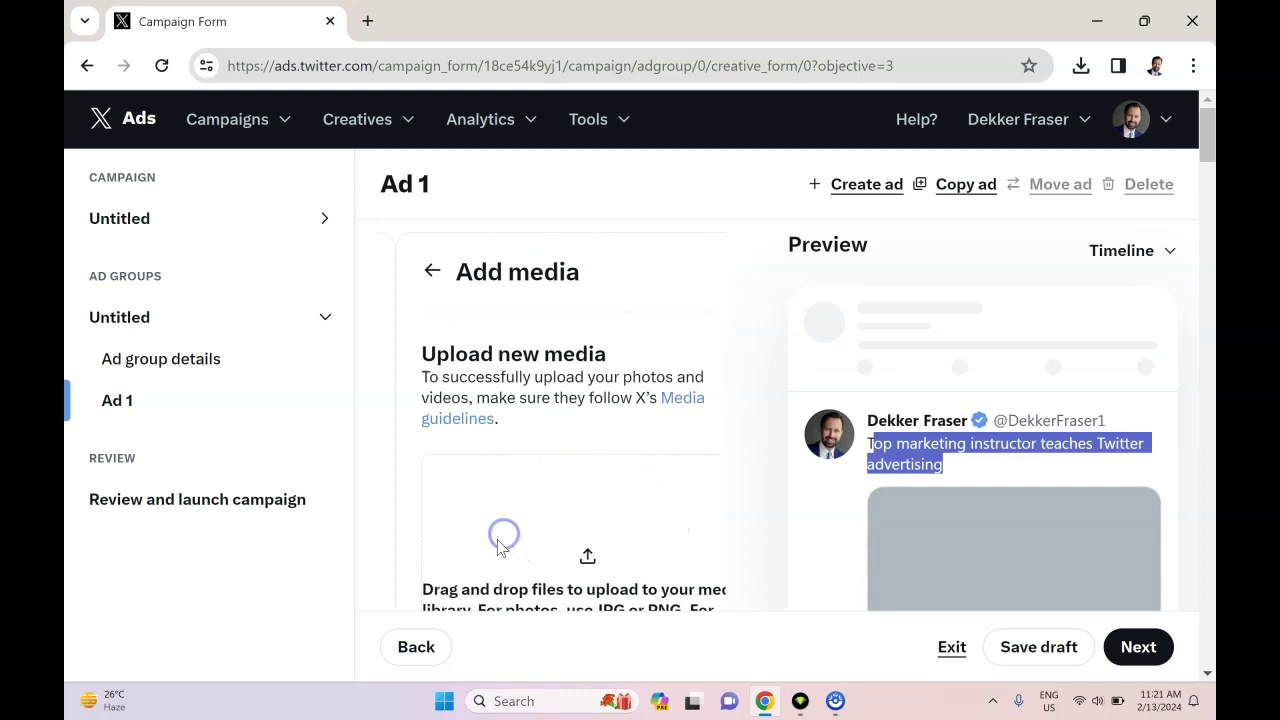
scroll(503, 494, down, 2)
click(551, 462)
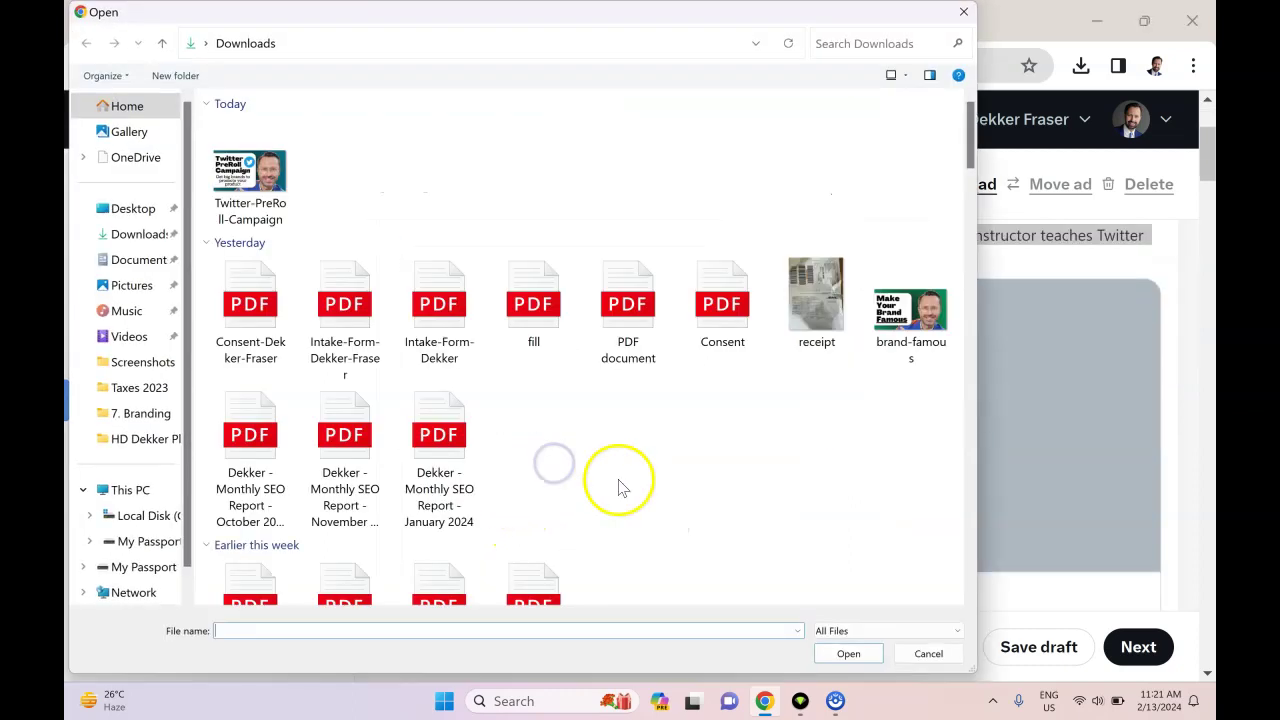
double_click(280, 190)
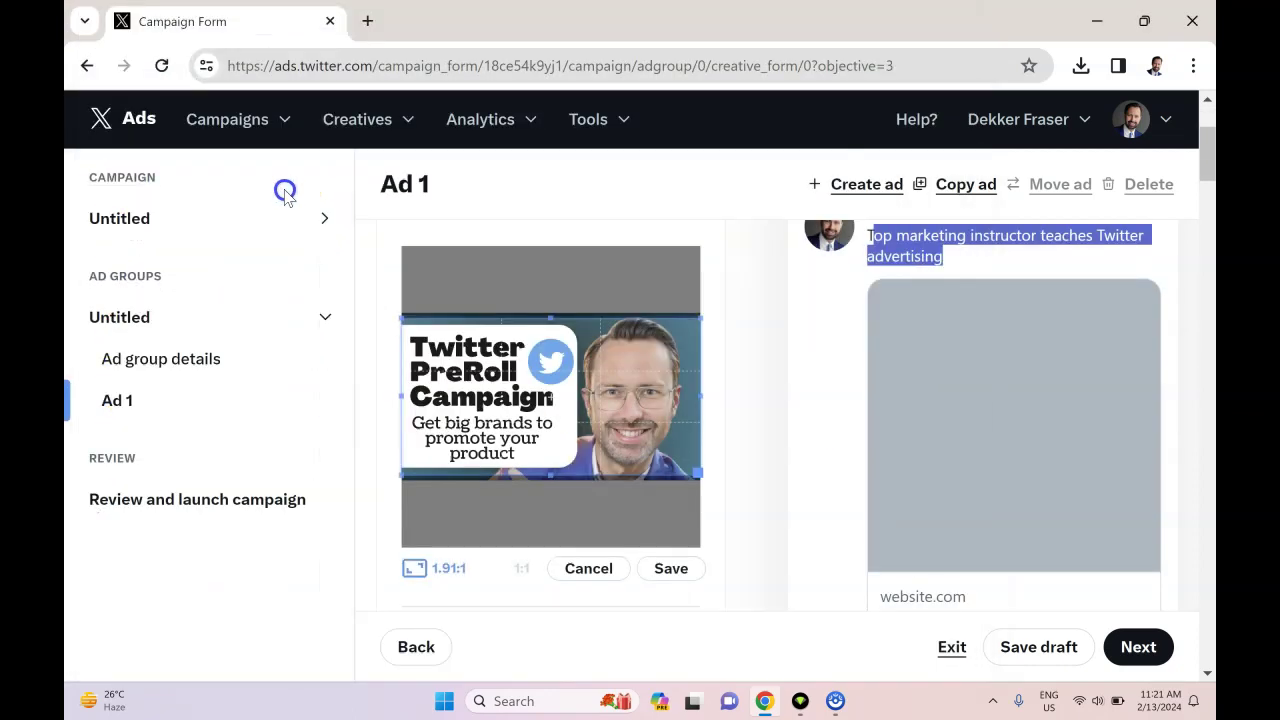
scroll(1051, 600, down, 1)
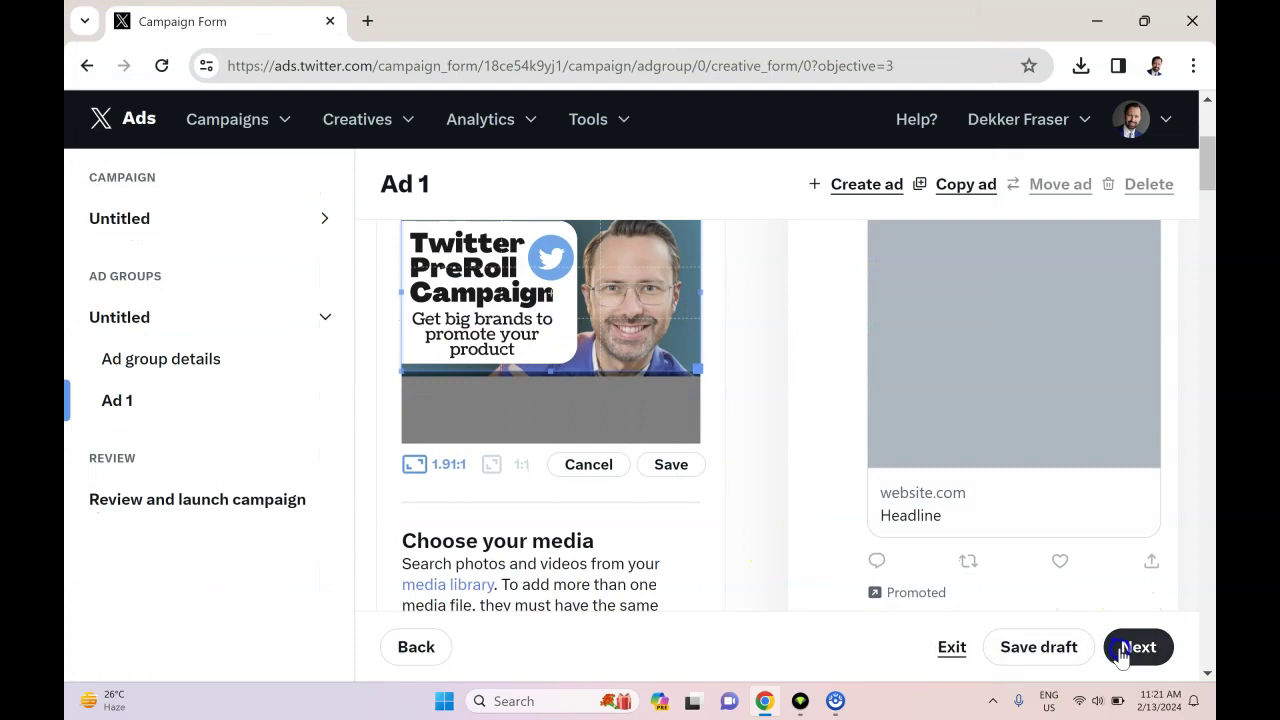
- Continue to the campaign review and look through the campaign details, placements, targeting and ad details
click(1120, 652)
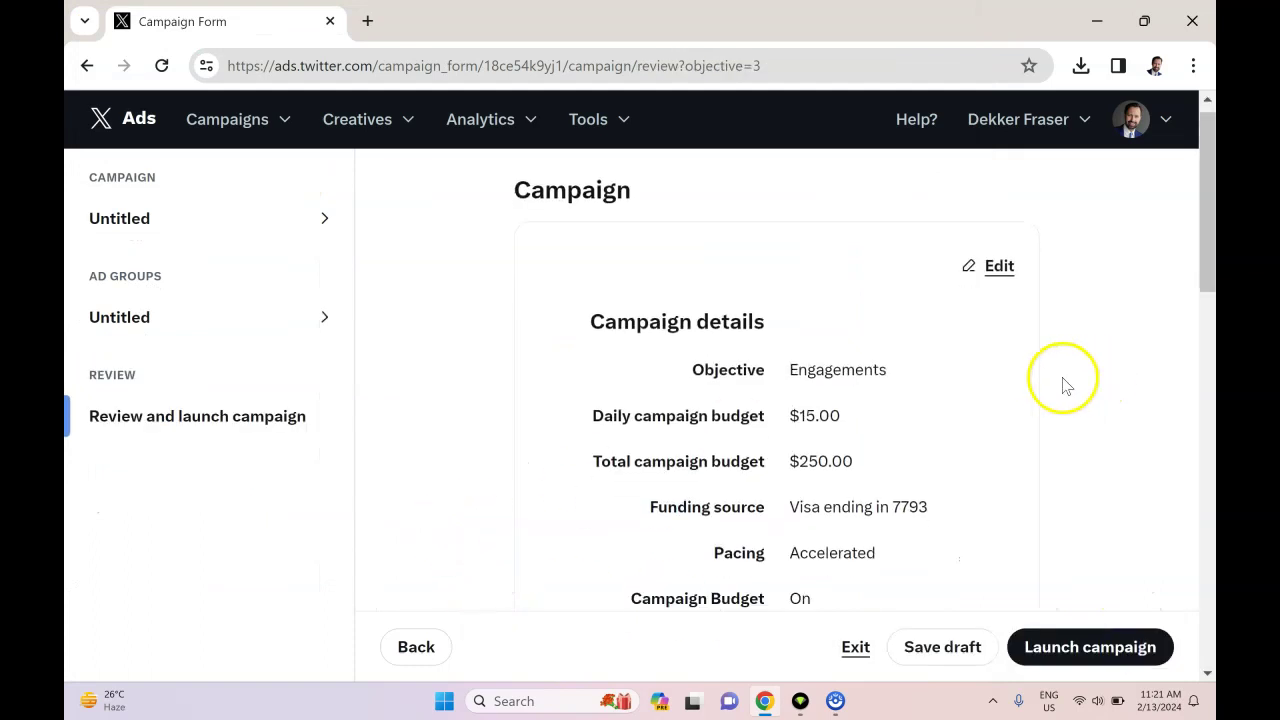
scroll(1065, 387, down, 10)
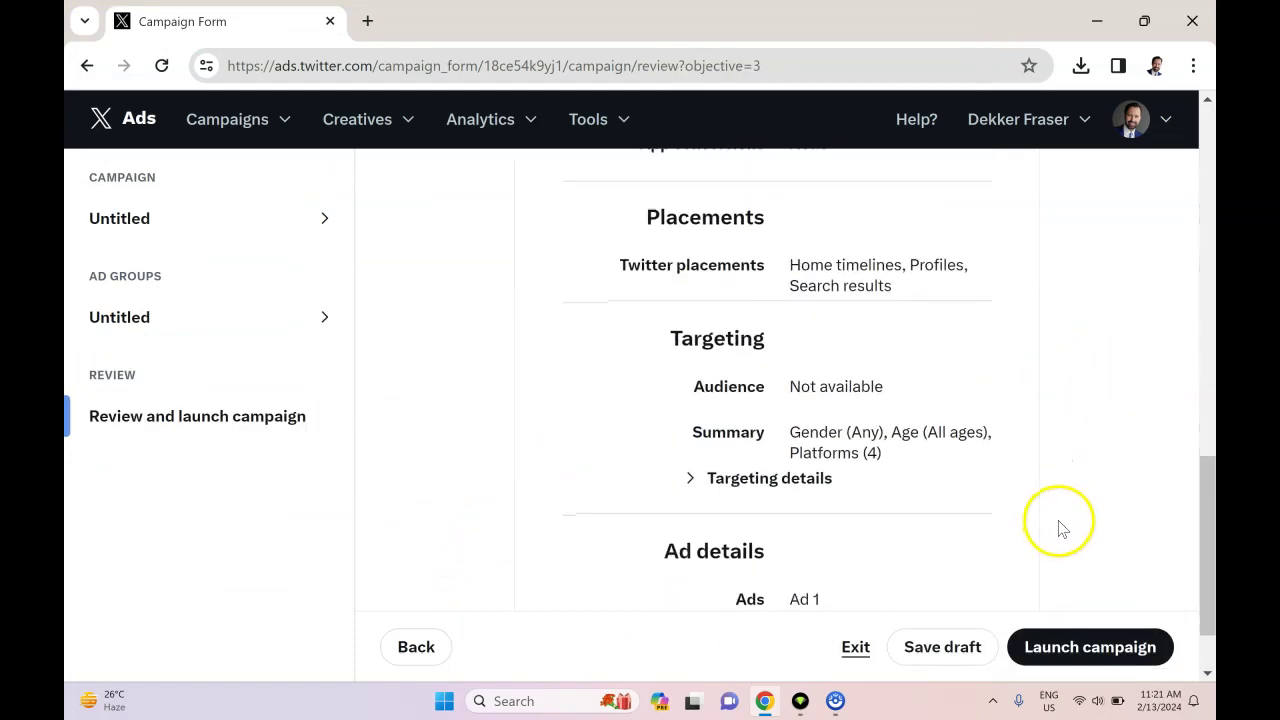
scroll(1062, 520, up, 12)
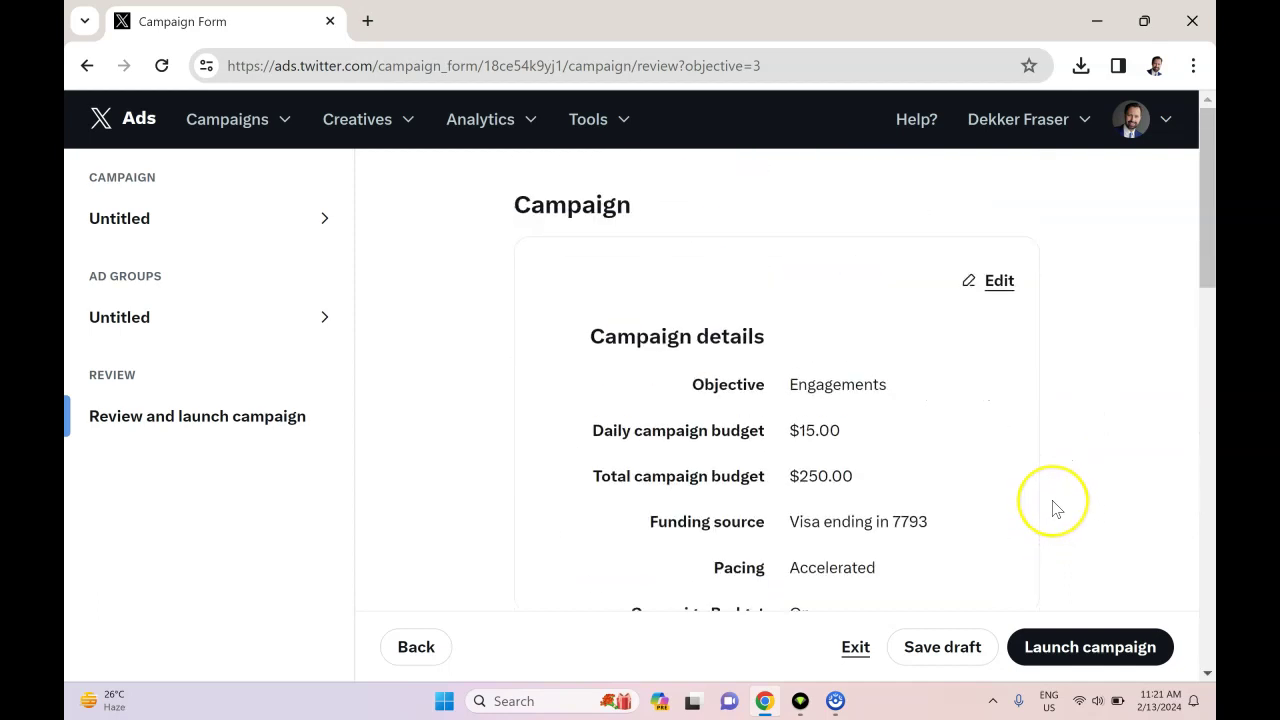